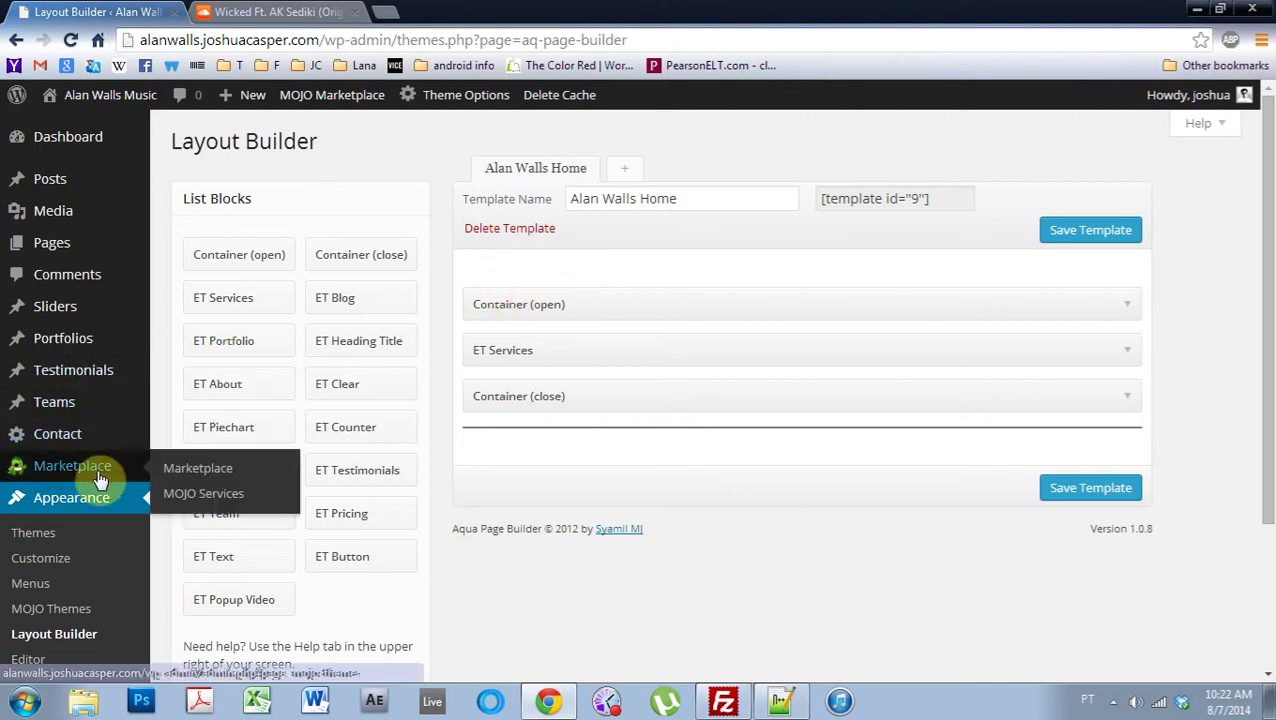
Add opening and closing Container blocks to the Alan Walls Home template
{"action": "left_click_drag", "start_coordinate": [239, 256], "coordinate": [521, 302]}
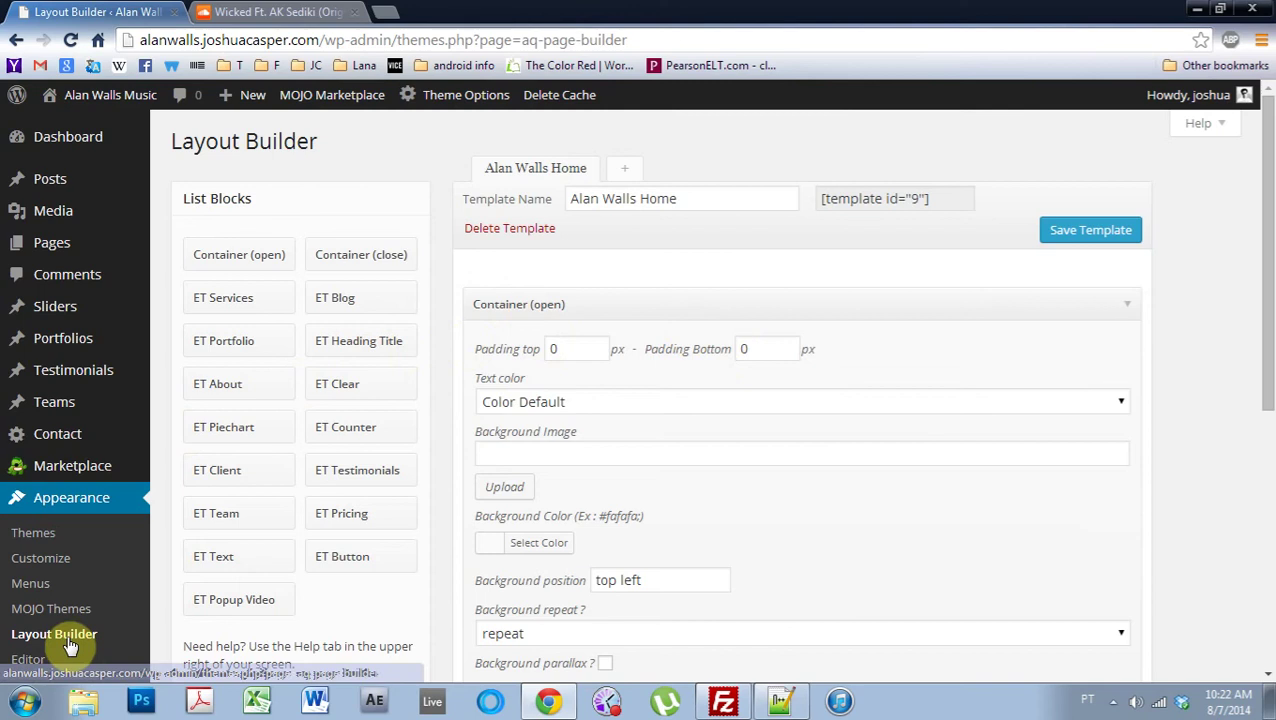
{"action": "scroll", "coordinate": [884, 521], "scroll_direction": "down", "scroll_amount": 3}
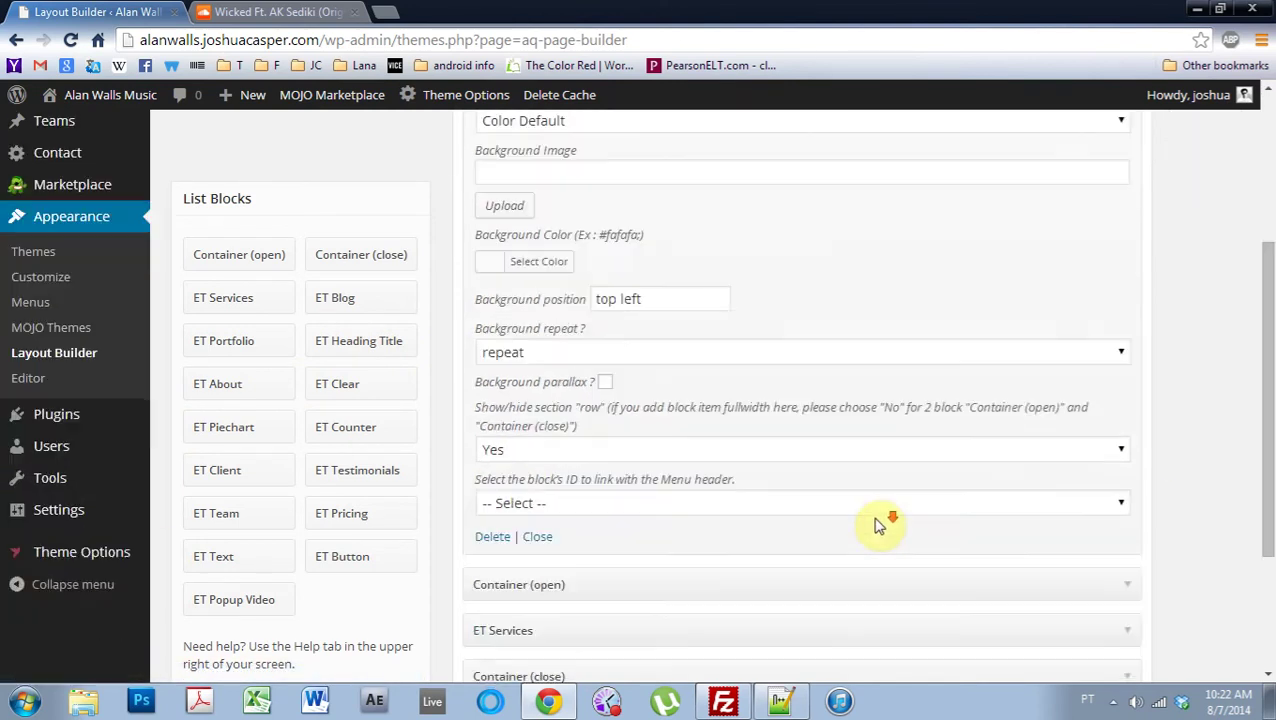
{"action": "scroll", "coordinate": [876, 525], "scroll_direction": "up", "scroll_amount": 3}
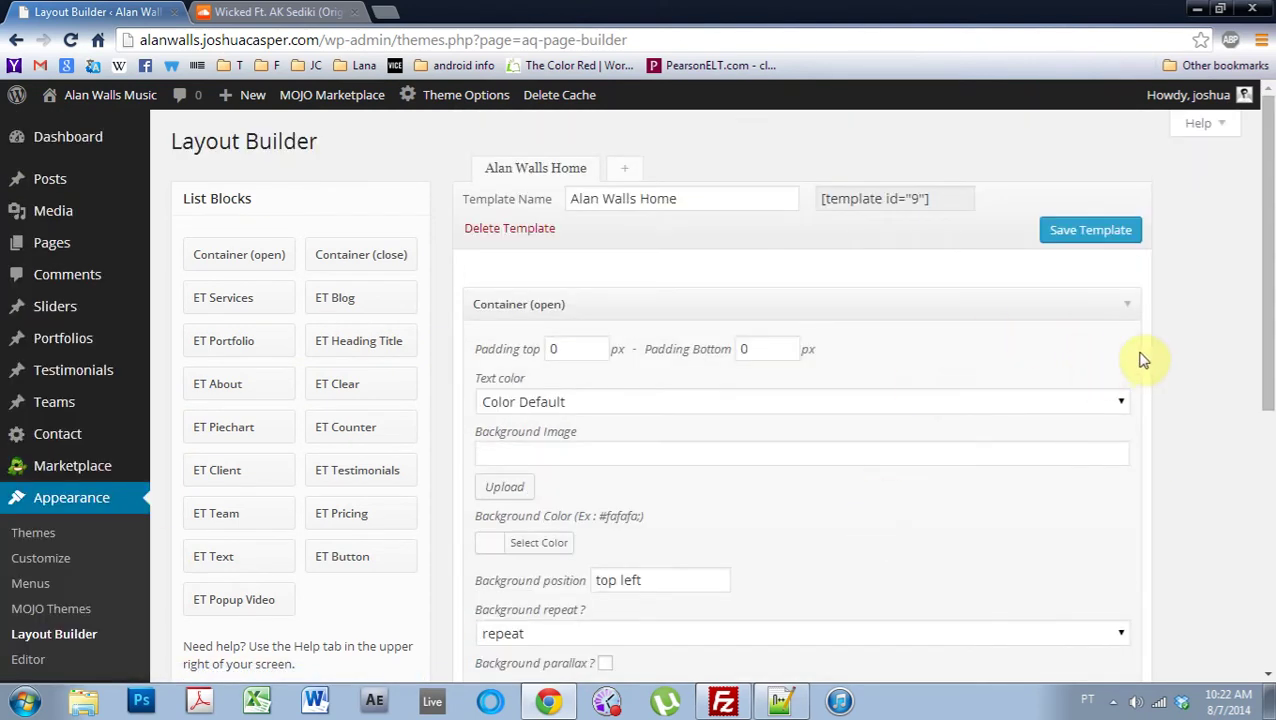
{"action": "left_click", "coordinate": [1128, 312]}
{"action": "left_click_drag", "start_coordinate": [352, 264], "coordinate": [516, 358]}
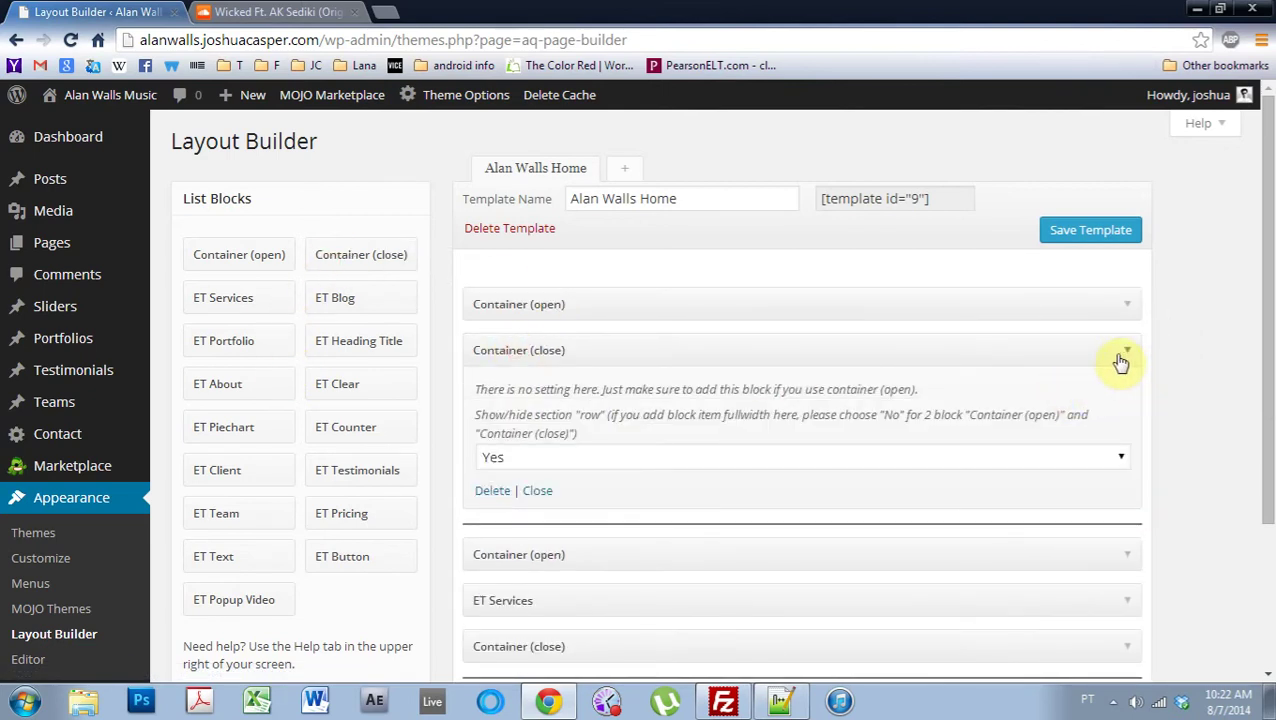
{"action": "left_click", "coordinate": [1121, 358]}
Place an ET Portfolio block showing 10 items between the containers and save the template
{"action": "left_click_drag", "start_coordinate": [256, 343], "coordinate": [555, 353]}
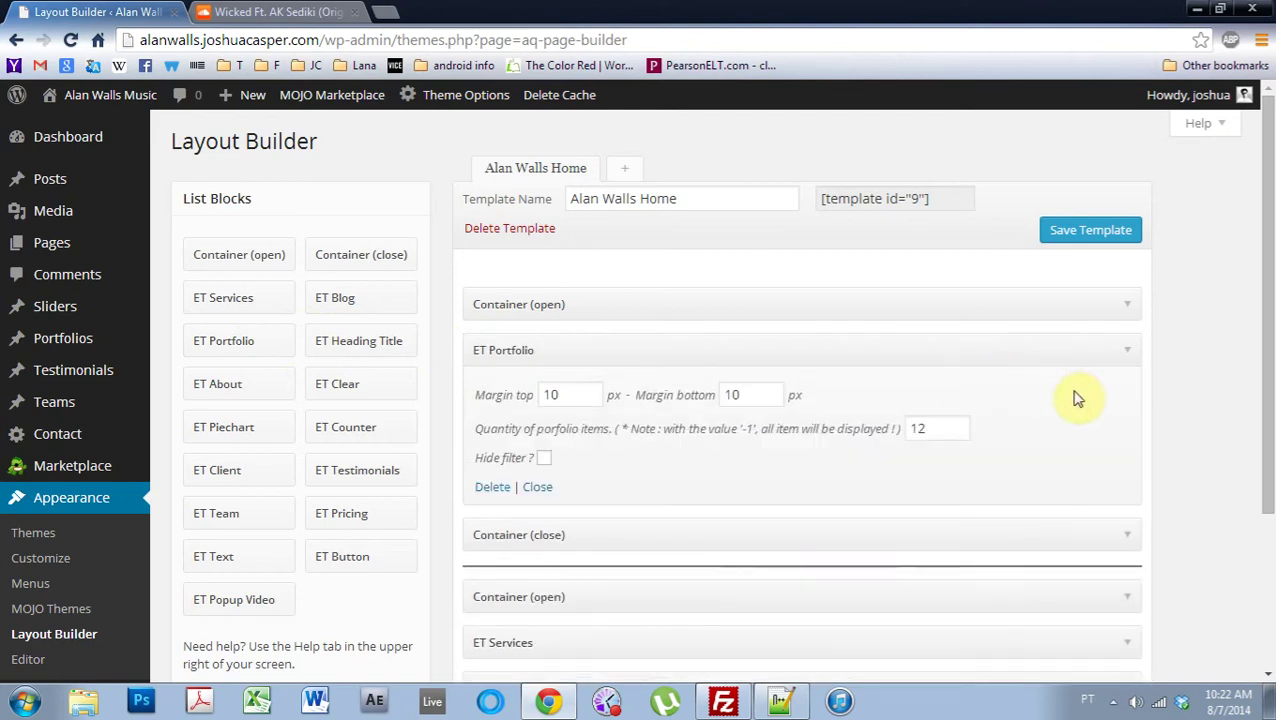
{"action": "left_click_drag", "start_coordinate": [924, 428], "coordinate": [897, 437]}
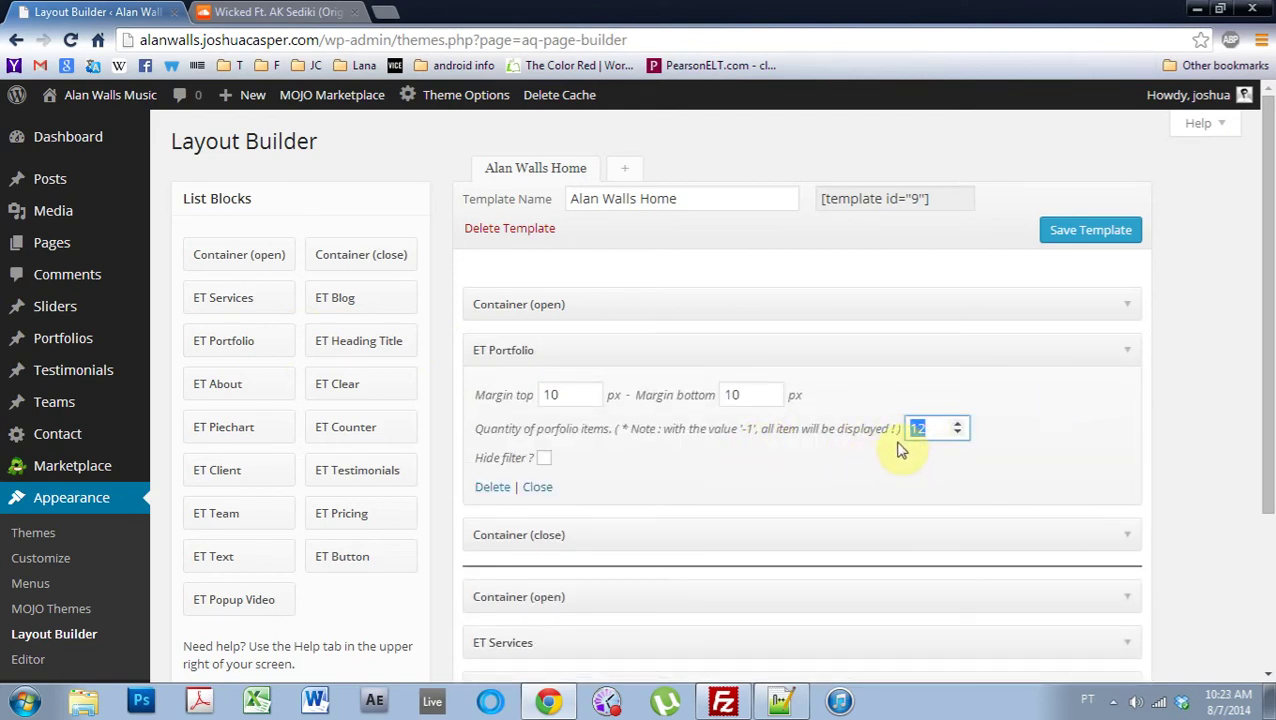
{"action": "type", "text": "10"}
{"action": "left_click", "coordinate": [683, 478]}
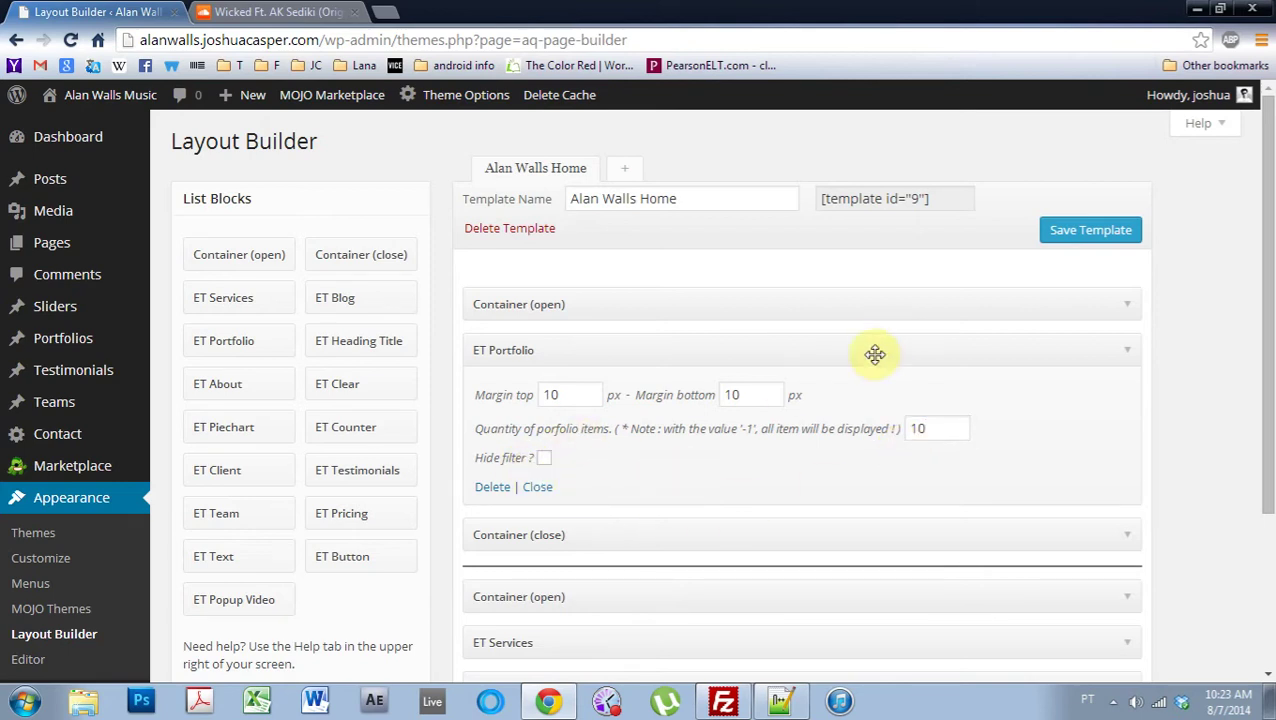
{"action": "left_click", "coordinate": [1078, 235]}
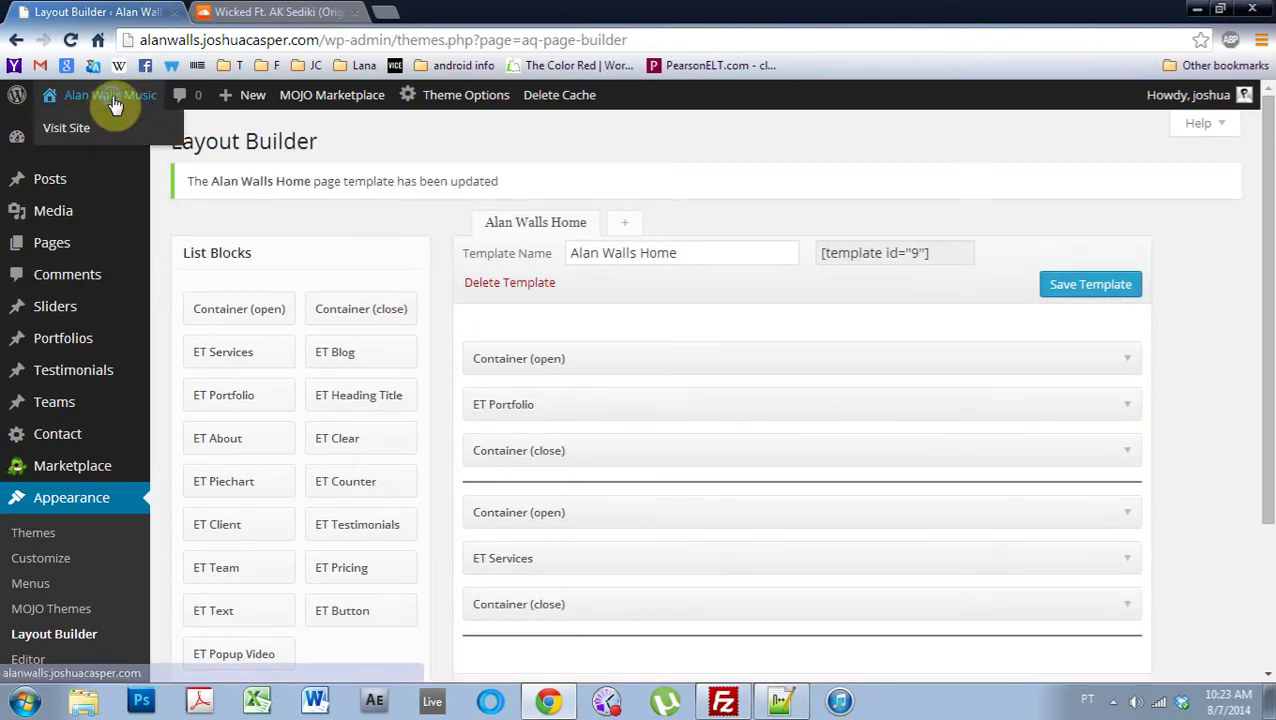
Open the live Alan Walls Music site in a new tab and scroll to its Booking, Remixing and Licensing portfolio
{"action": "right_click", "coordinate": [126, 101]}
{"action": "left_click", "coordinate": [165, 111]}
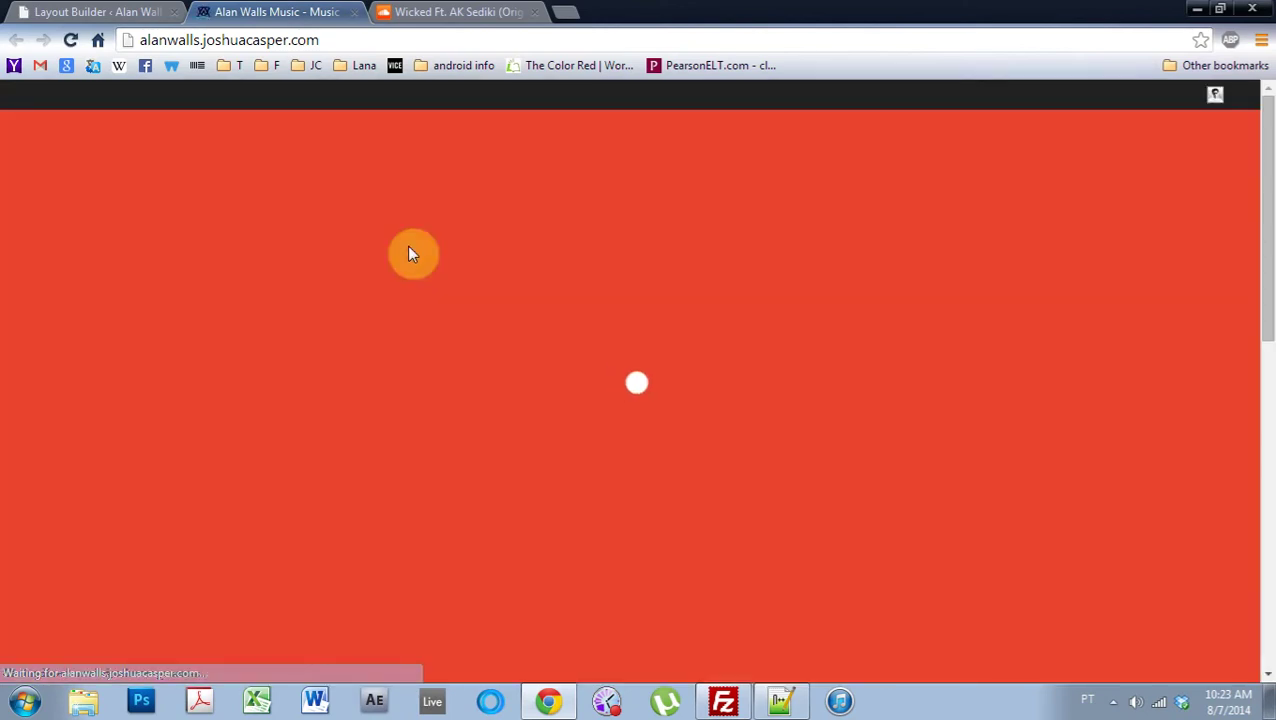
{"action": "scroll", "coordinate": [618, 452], "scroll_direction": "down", "scroll_amount": 1}
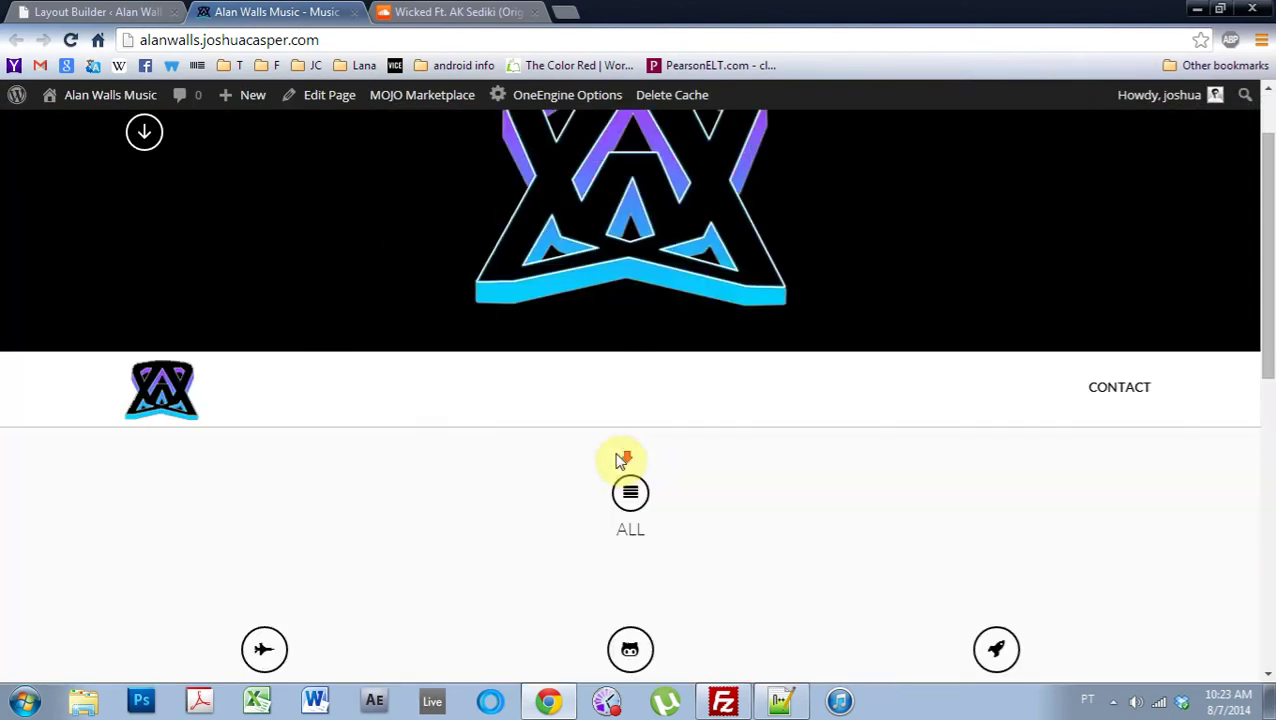
{"action": "scroll", "coordinate": [620, 460], "scroll_direction": "down", "scroll_amount": 2}
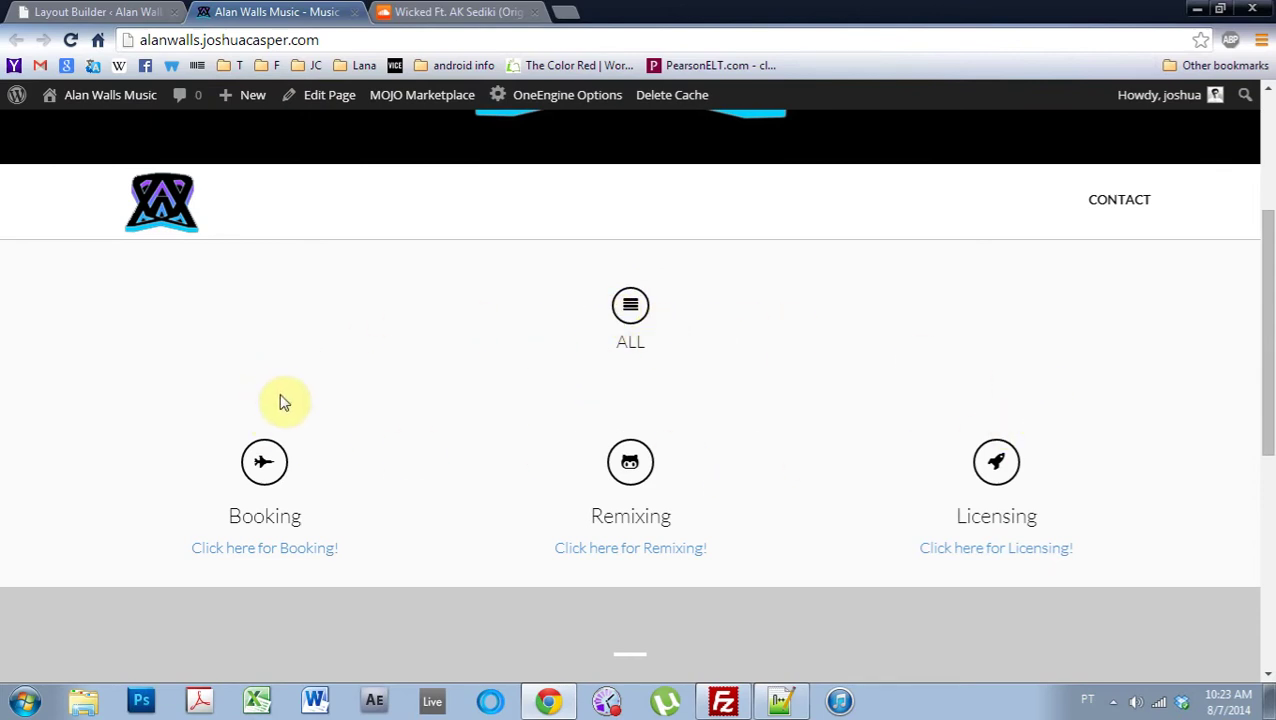
Start a new portfolio item from Portfolios > Add New
{"action": "left_click", "coordinate": [82, 10]}
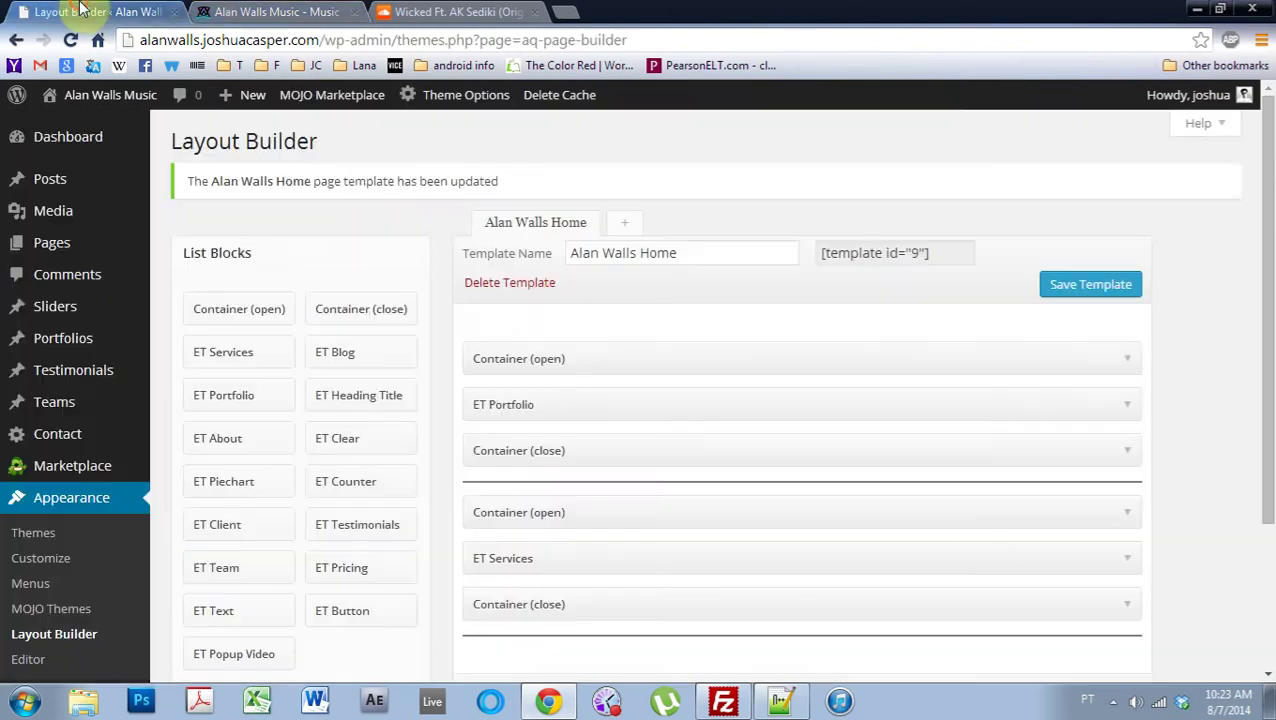
{"action": "mouse_move", "coordinate": [60, 350]}
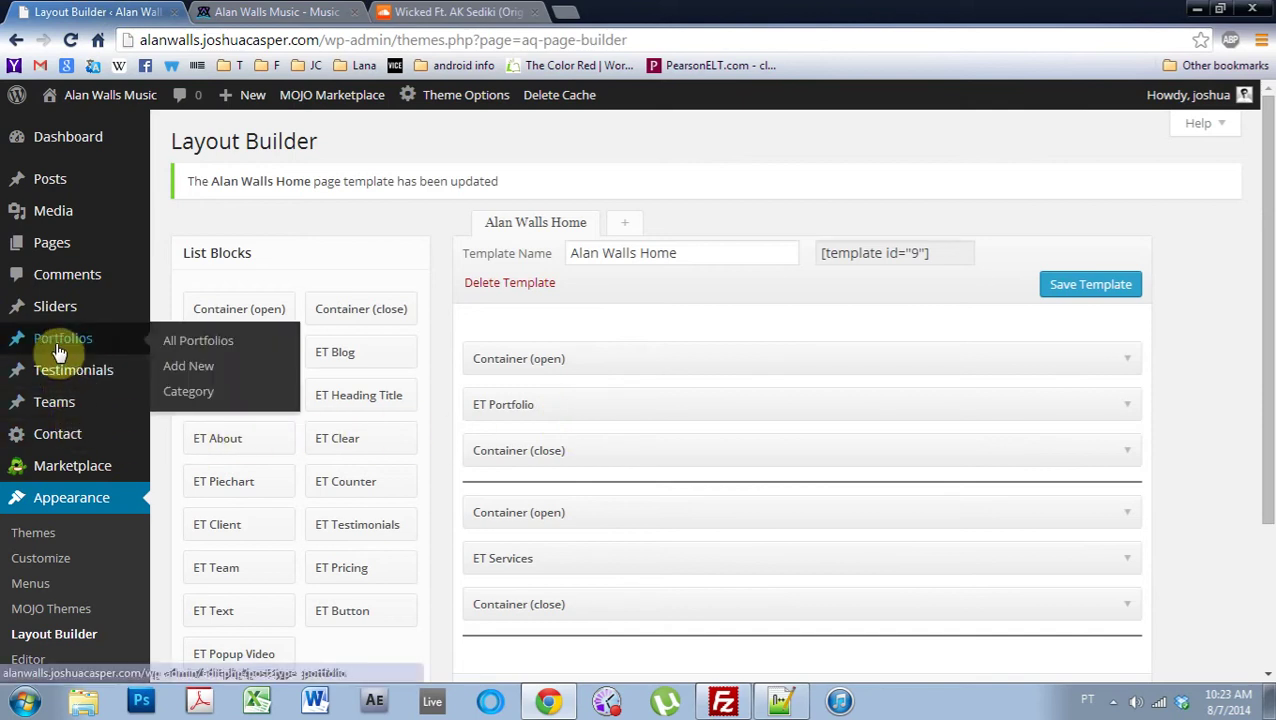
{"action": "left_click", "coordinate": [188, 370]}
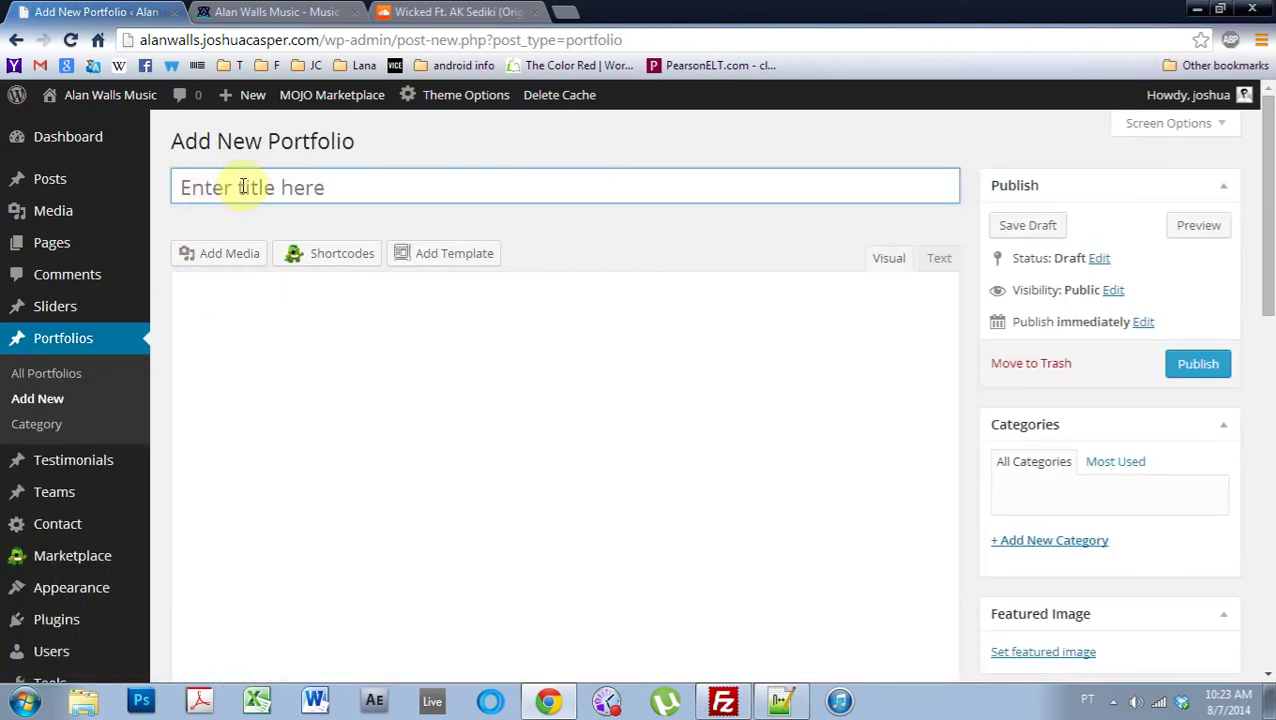
{"action": "left_click", "coordinate": [241, 184]}
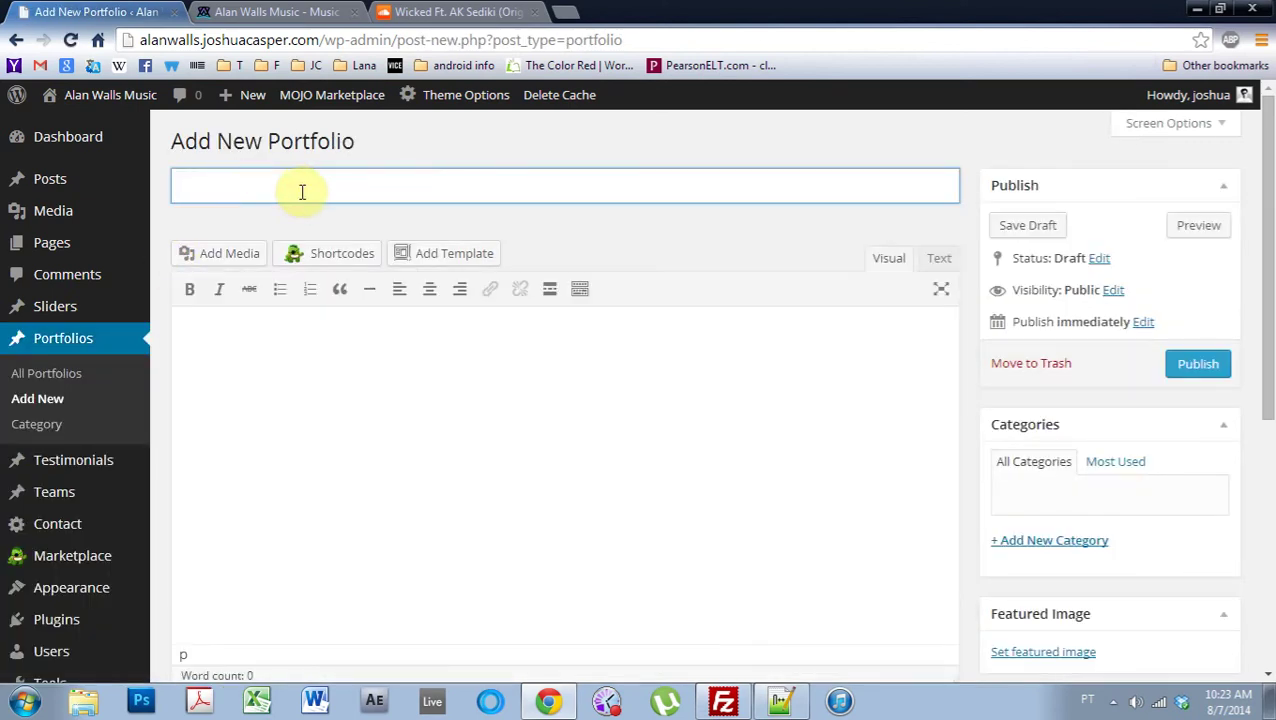
Copy the full 'Wicked' (Original Mix) track title from SoundCloud and paste it as the item's title
{"action": "left_click", "coordinate": [440, 12]}
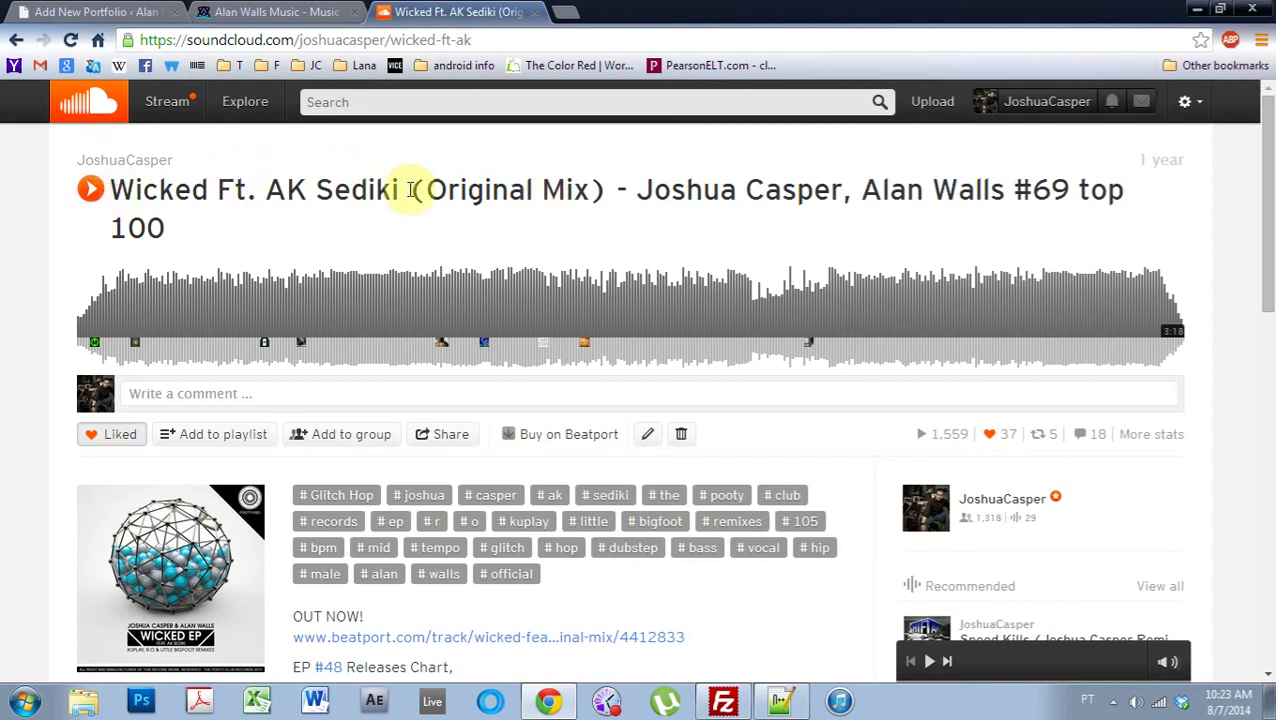
{"action": "left_click_drag", "start_coordinate": [437, 189], "coordinate": [627, 185]}
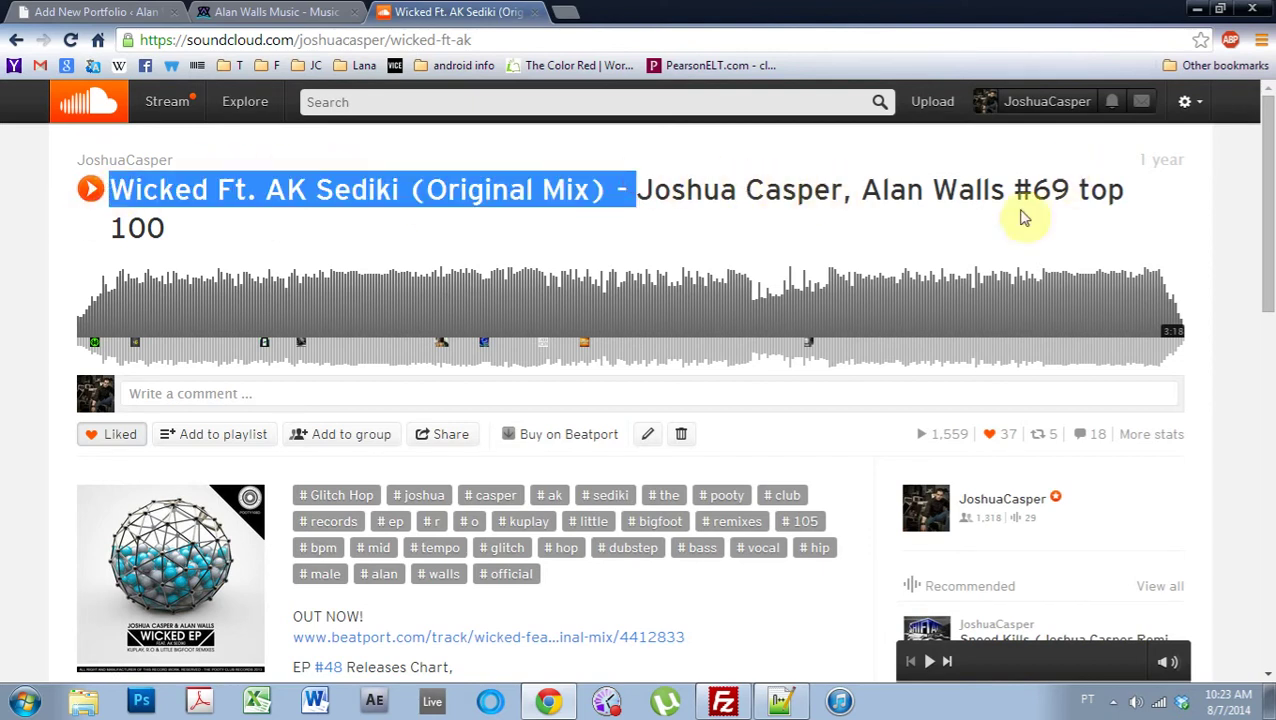
{"action": "left_click_drag", "start_coordinate": [1005, 190], "coordinate": [117, 200]}
{"action": "left_click", "coordinate": [110, 12]}
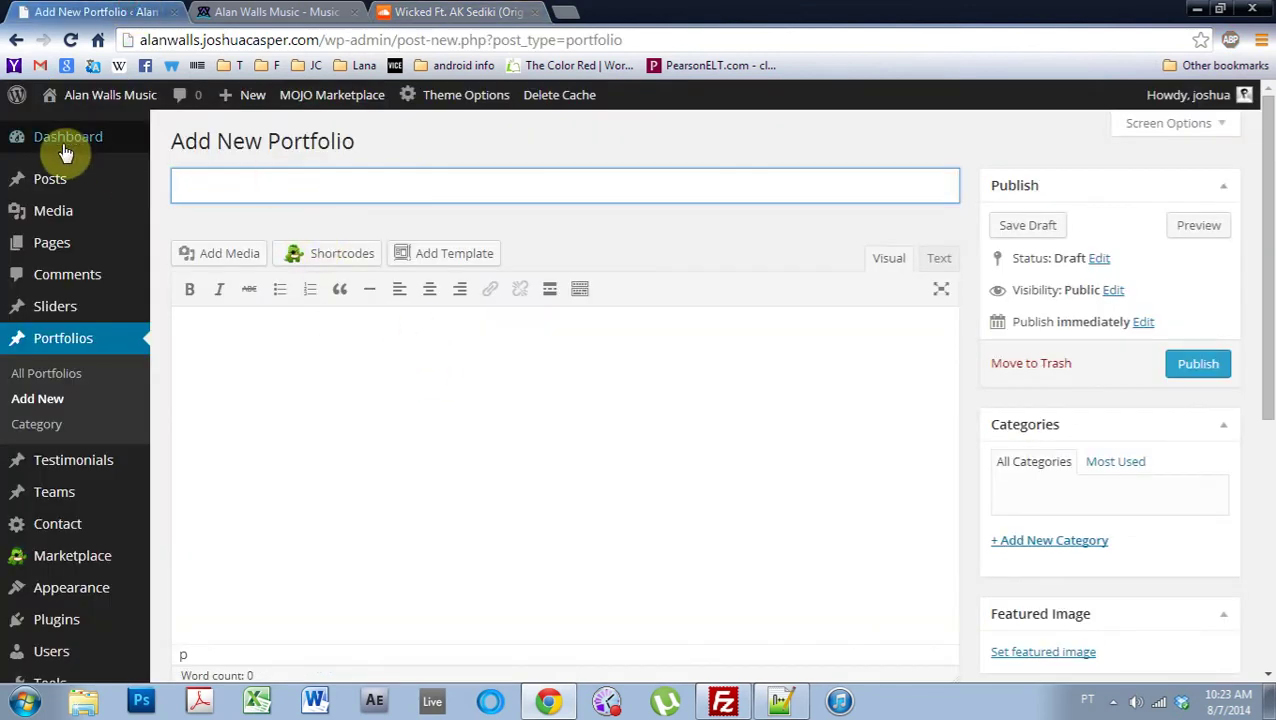
{"action": "type", "text": "Wicked Ft. AK Sediki (Original Mix) - Joshua Casper, Alan Walls"}
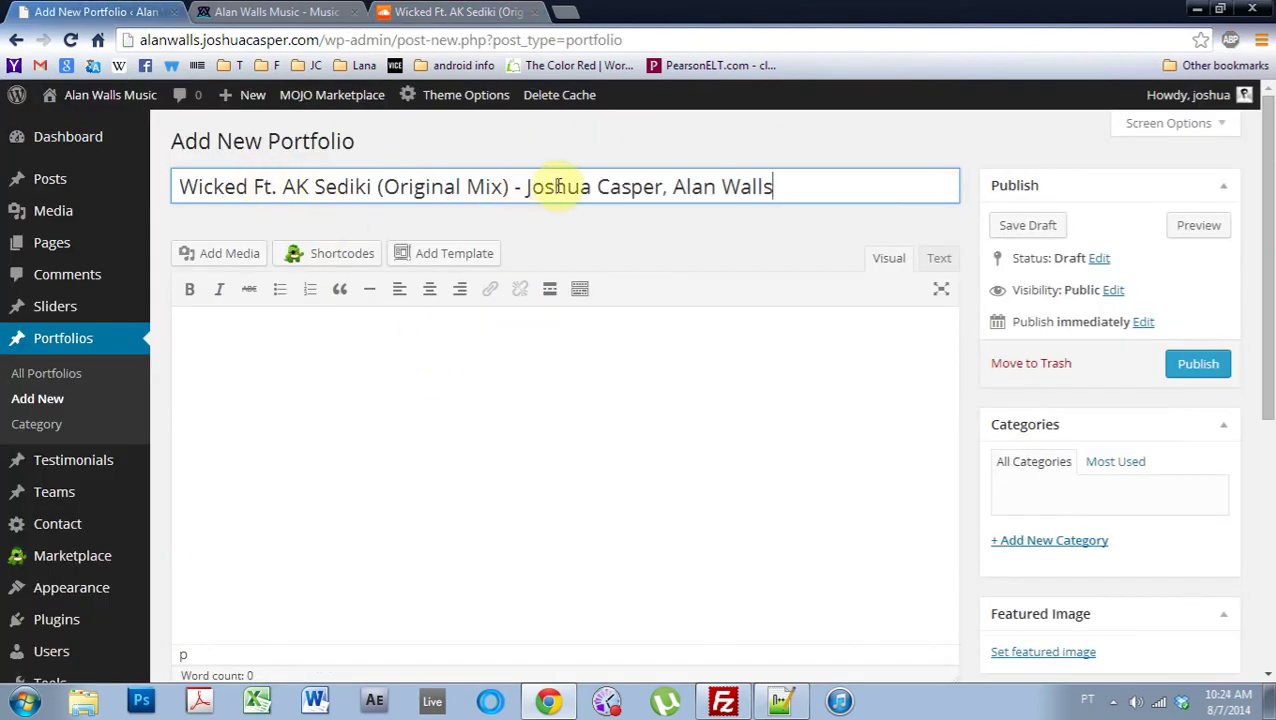
Create the Music and Official portfolio categories for the item
{"action": "left_click", "coordinate": [583, 410]}
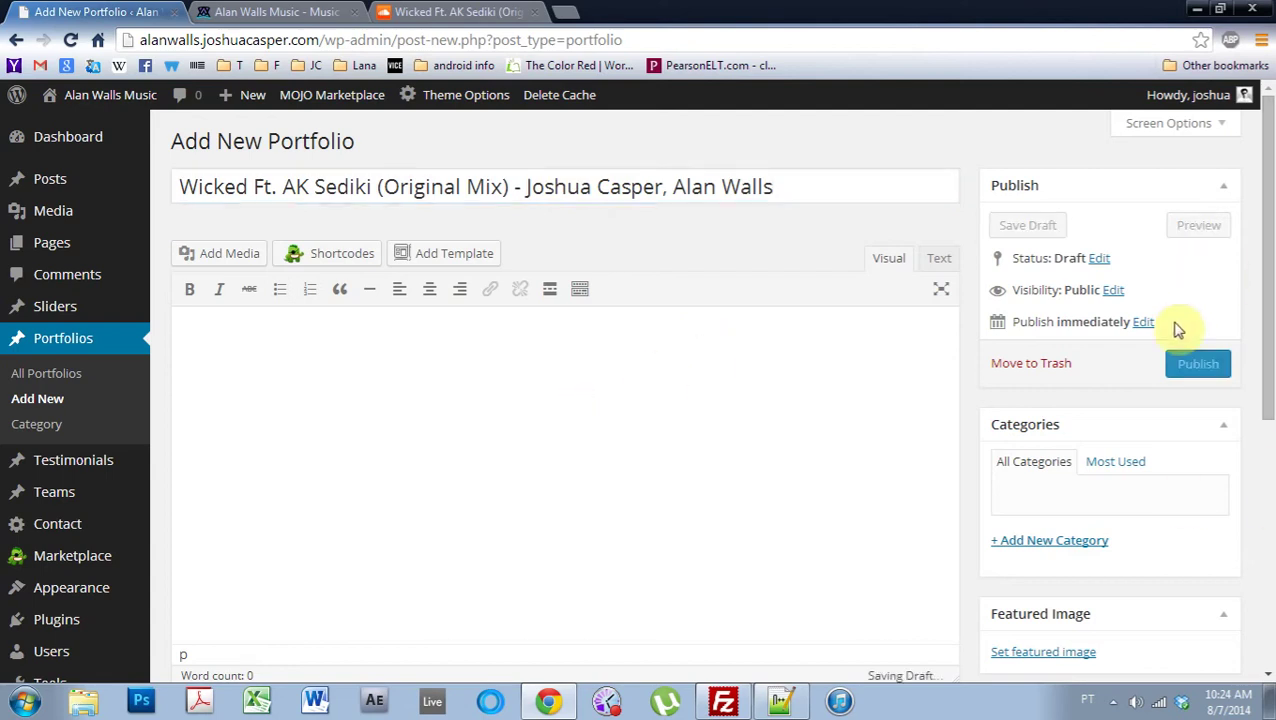
{"action": "scroll", "coordinate": [1120, 390], "scroll_direction": "down", "scroll_amount": 1}
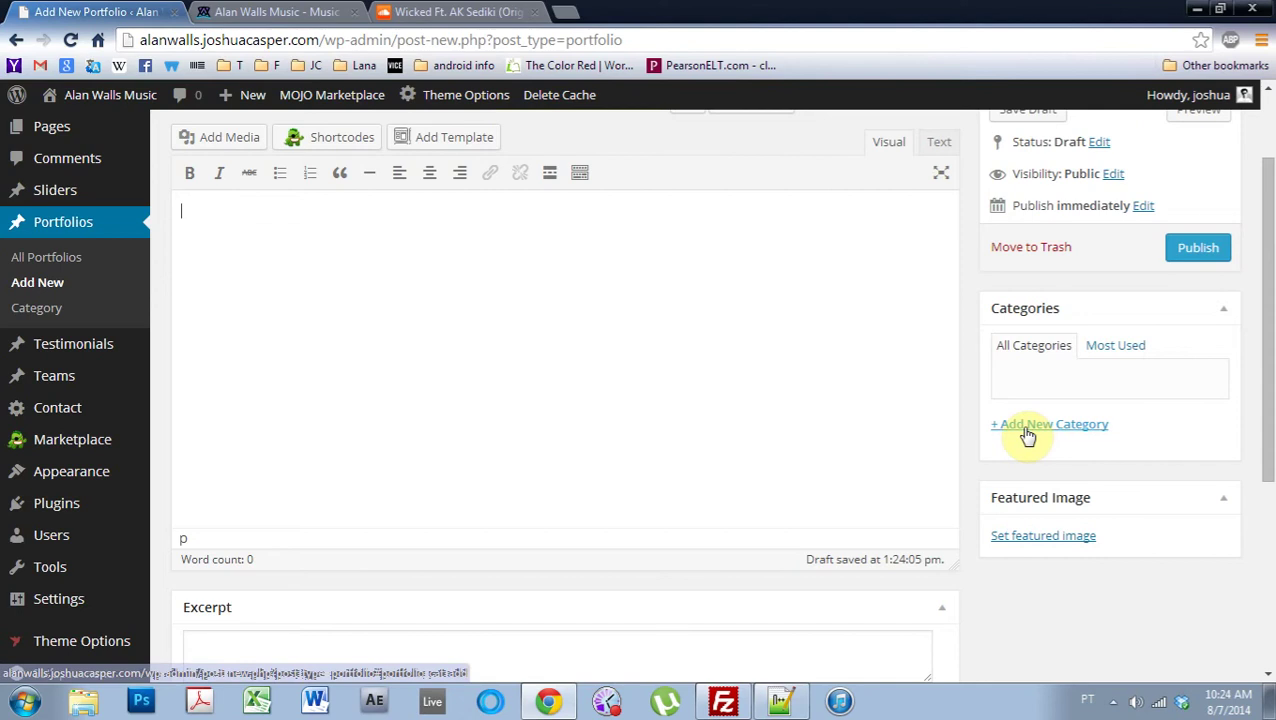
{"action": "left_click", "coordinate": [1026, 431]}
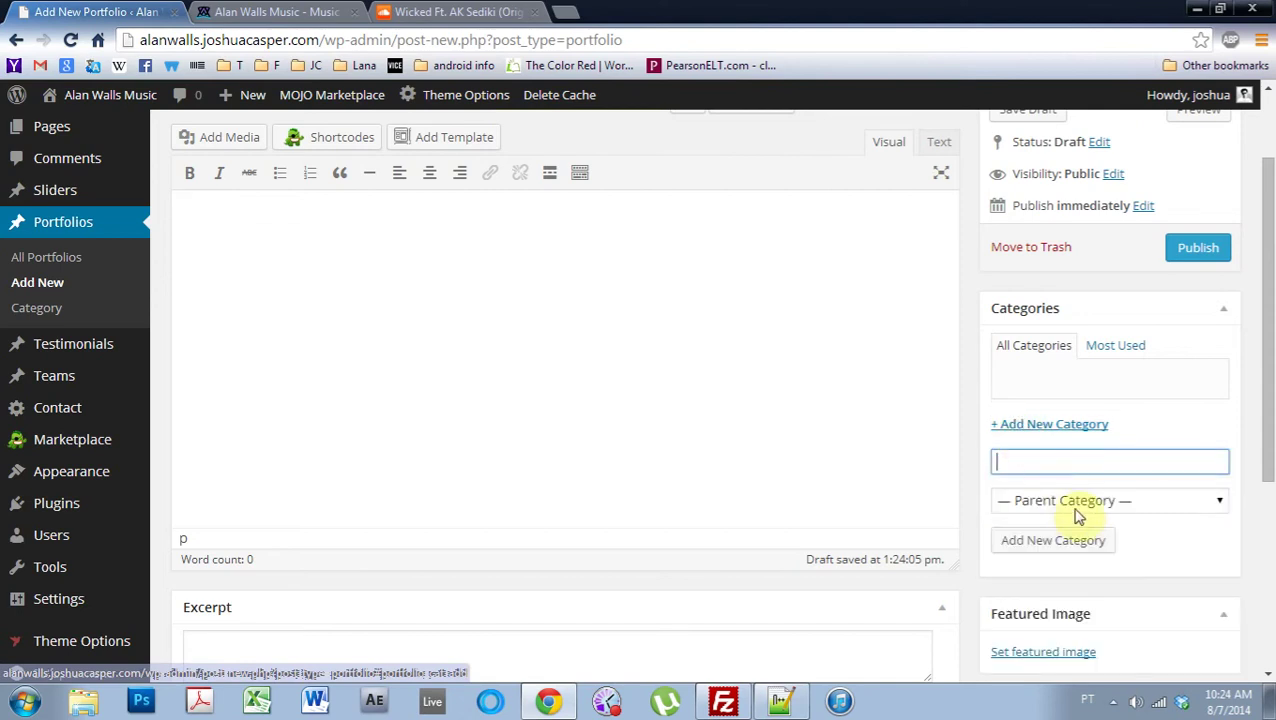
{"action": "type", "text": "Music"}
{"action": "left_click", "coordinate": [1052, 543]}
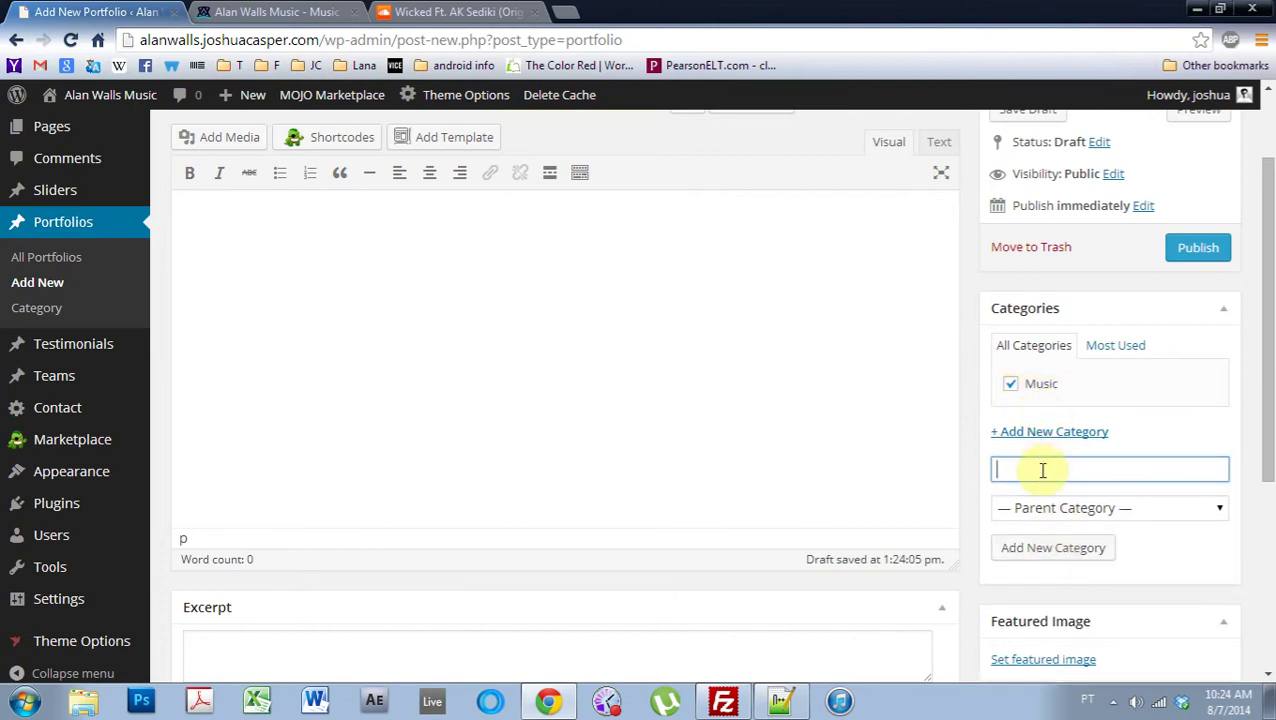
{"action": "type", "text": "Official"}
{"action": "left_click", "coordinate": [1048, 553]}
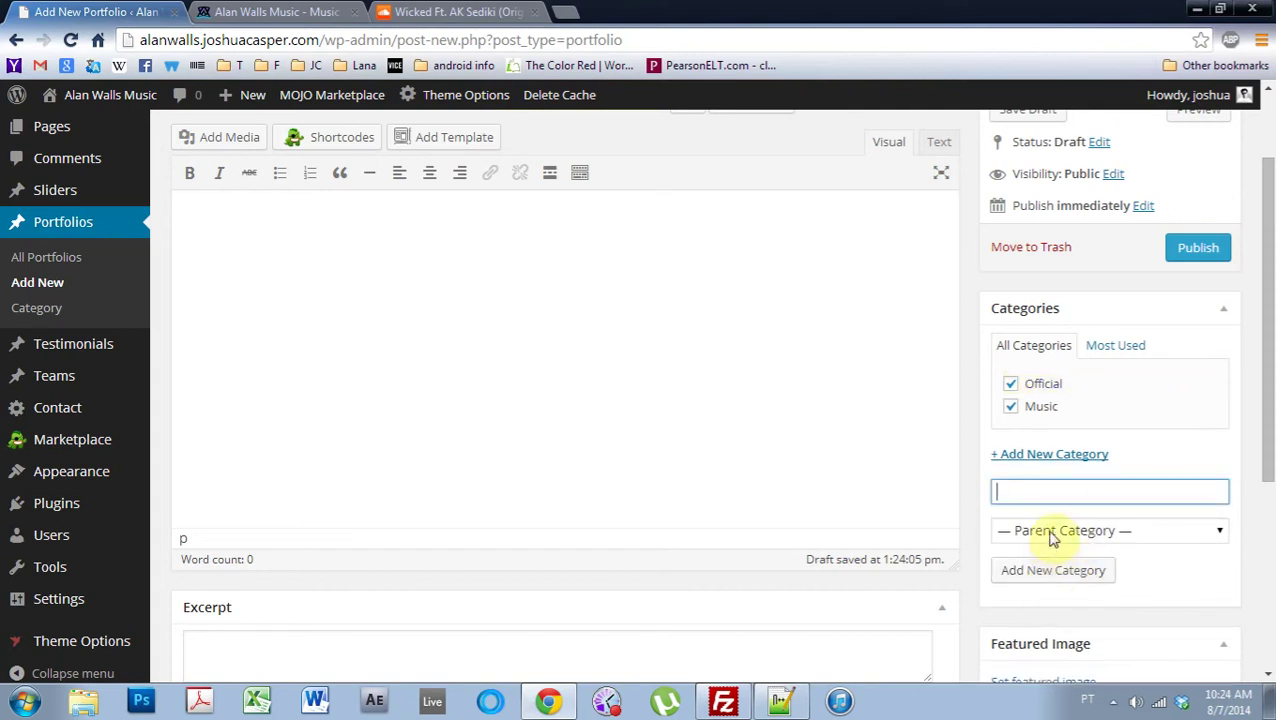
Add a Download category, leave it unticked, and place the cursor in the empty content
{"action": "type", "text": "F"}
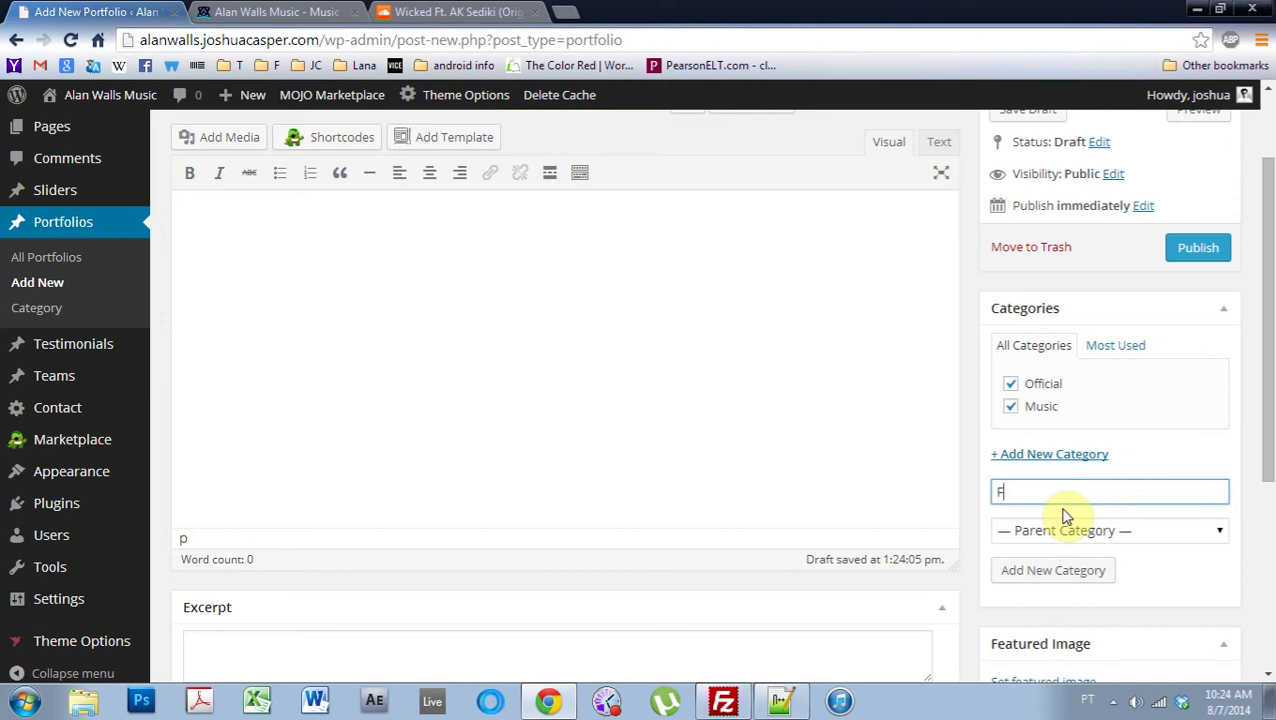
{"action": "key", "text": "BackSpace"}
{"action": "type", "text": "Download"}
{"action": "left_click", "coordinate": [1088, 574]}
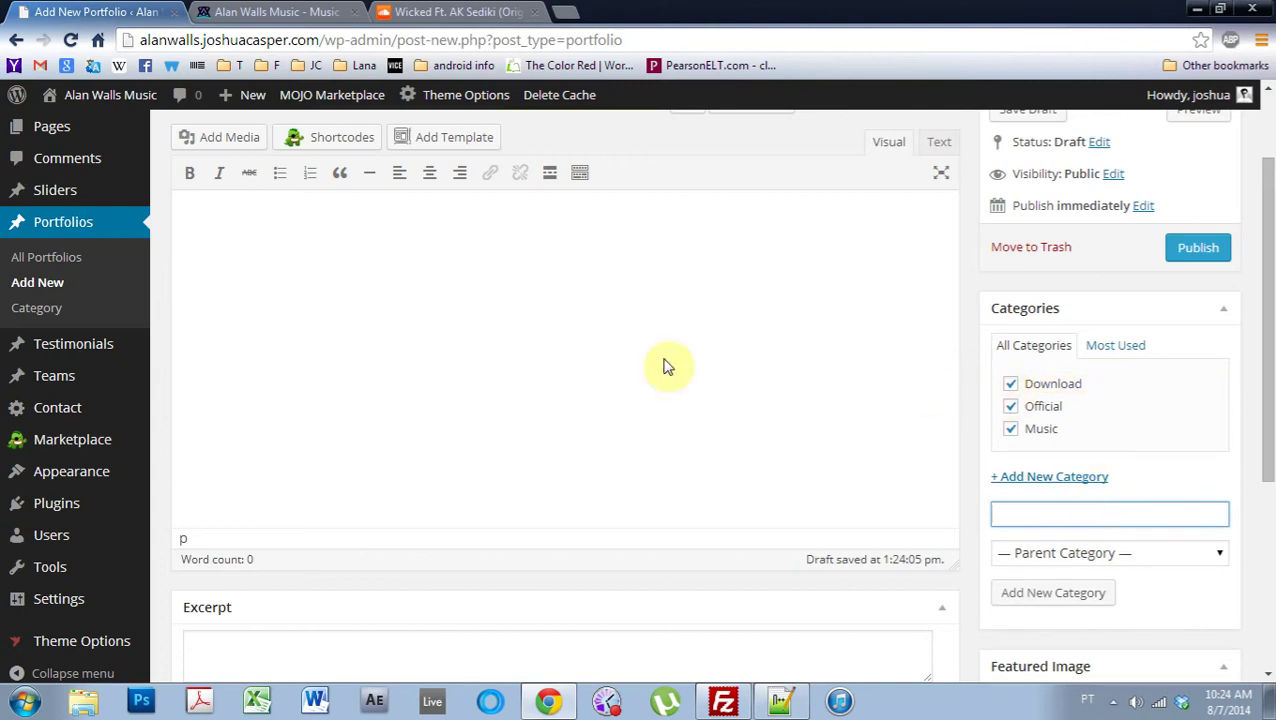
{"action": "left_click", "coordinate": [1010, 385]}
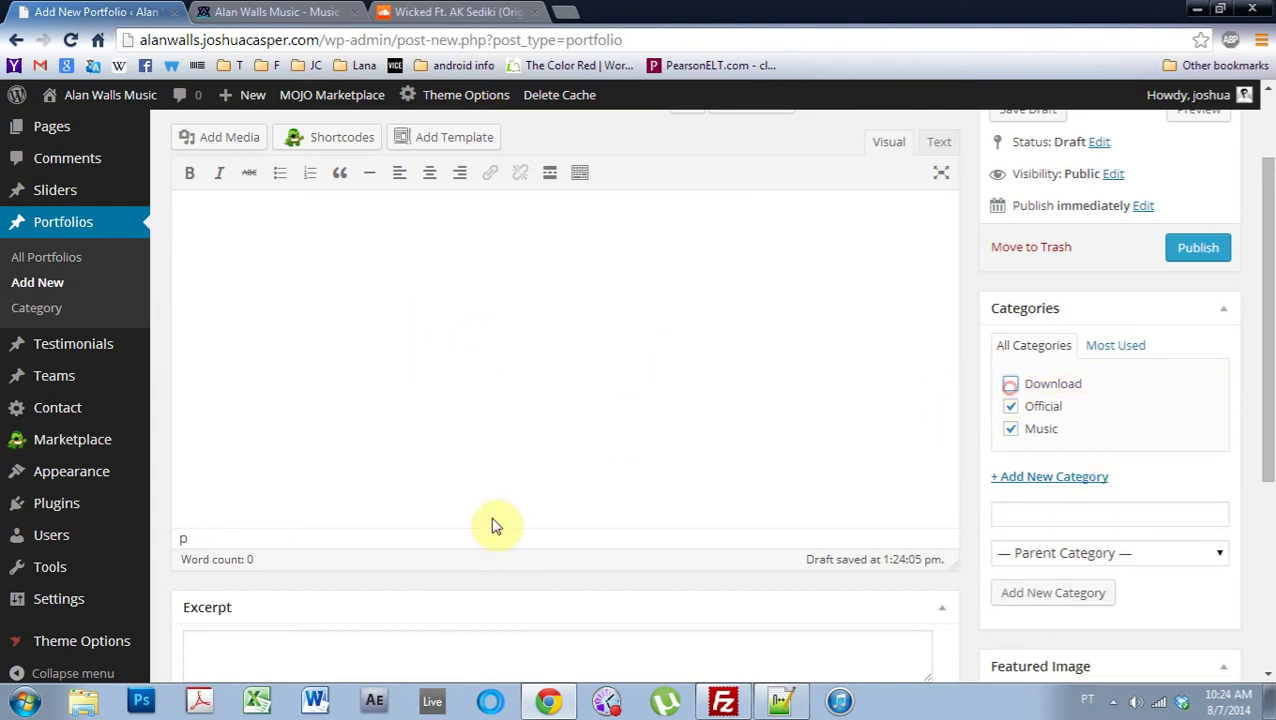
{"action": "left_click", "coordinate": [378, 262]}
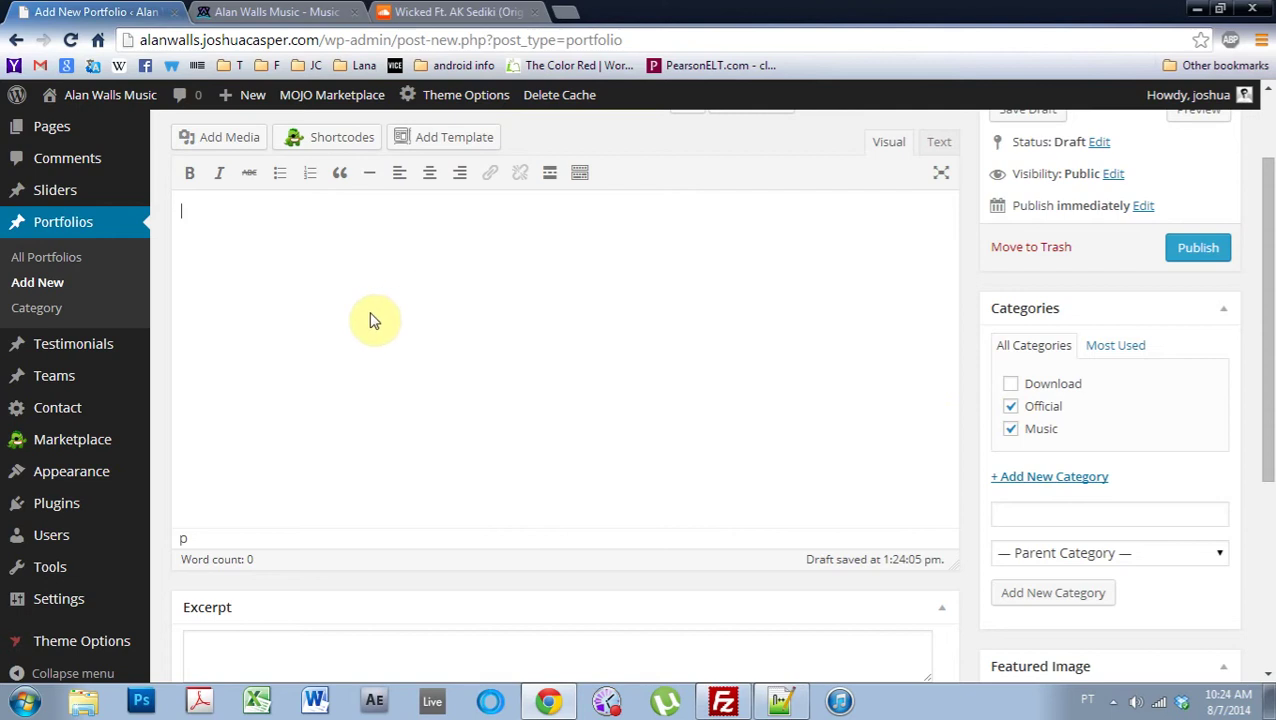
{"action": "mouse_move", "coordinate": [70, 513]}
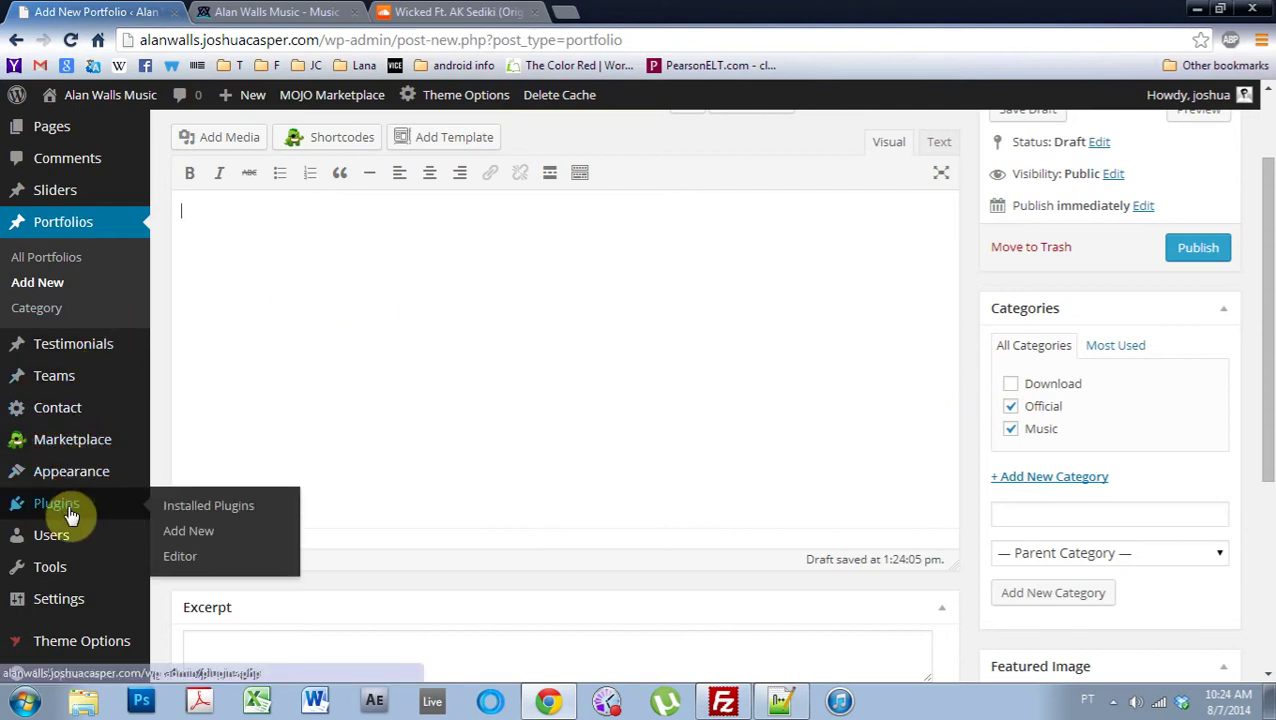
Get the track's SoundCloud WordPress embed code with the artwork-beside-waveform player in blue
{"action": "left_click", "coordinate": [460, 11]}
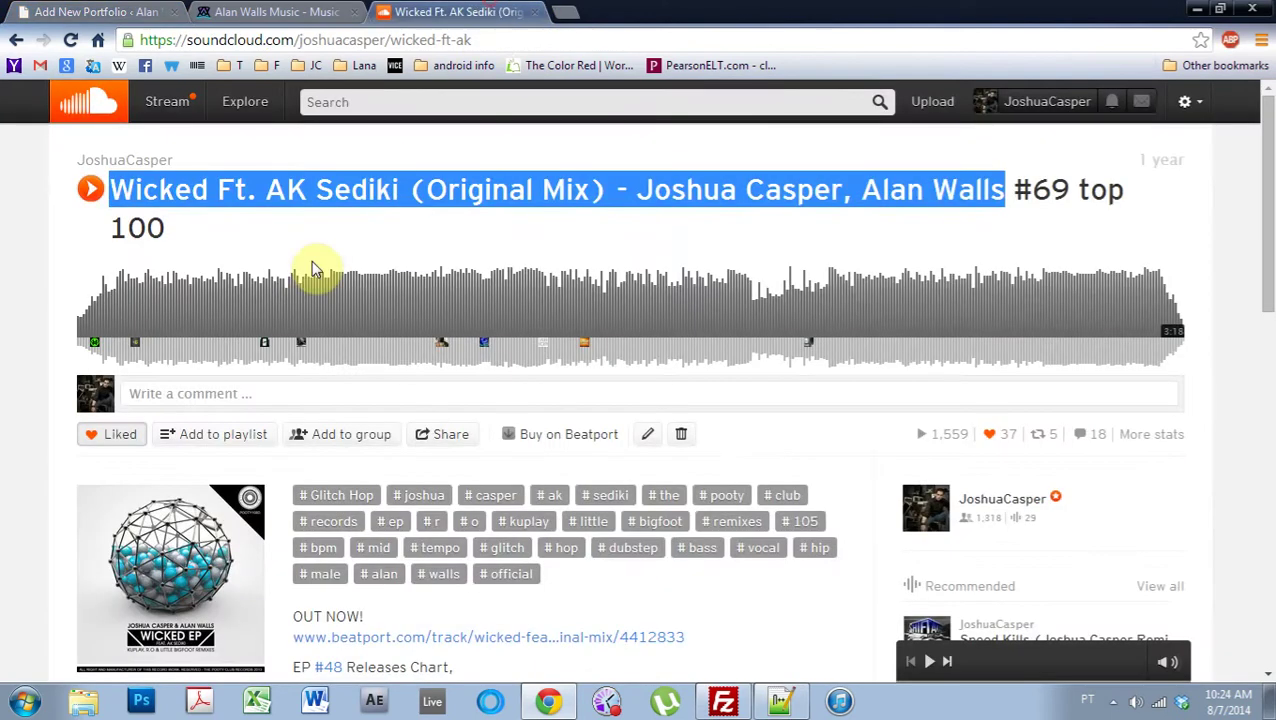
{"action": "left_click", "coordinate": [455, 436]}
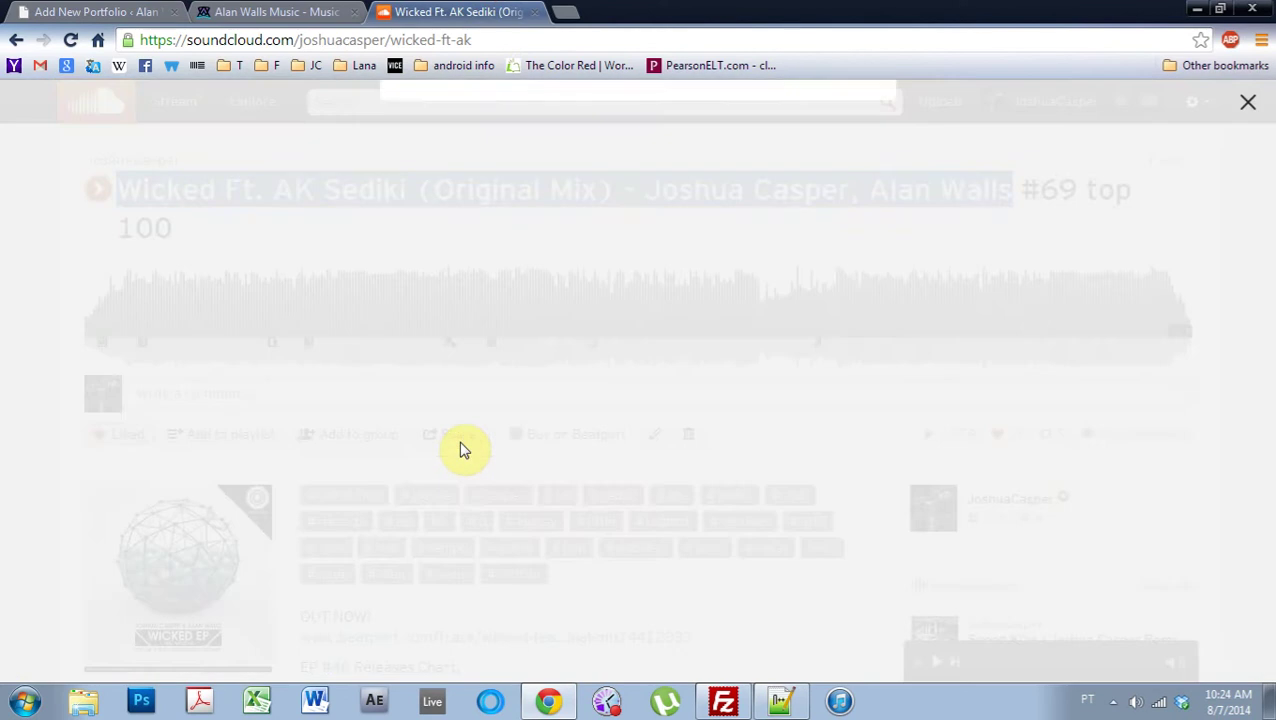
{"action": "left_click", "coordinate": [548, 191]}
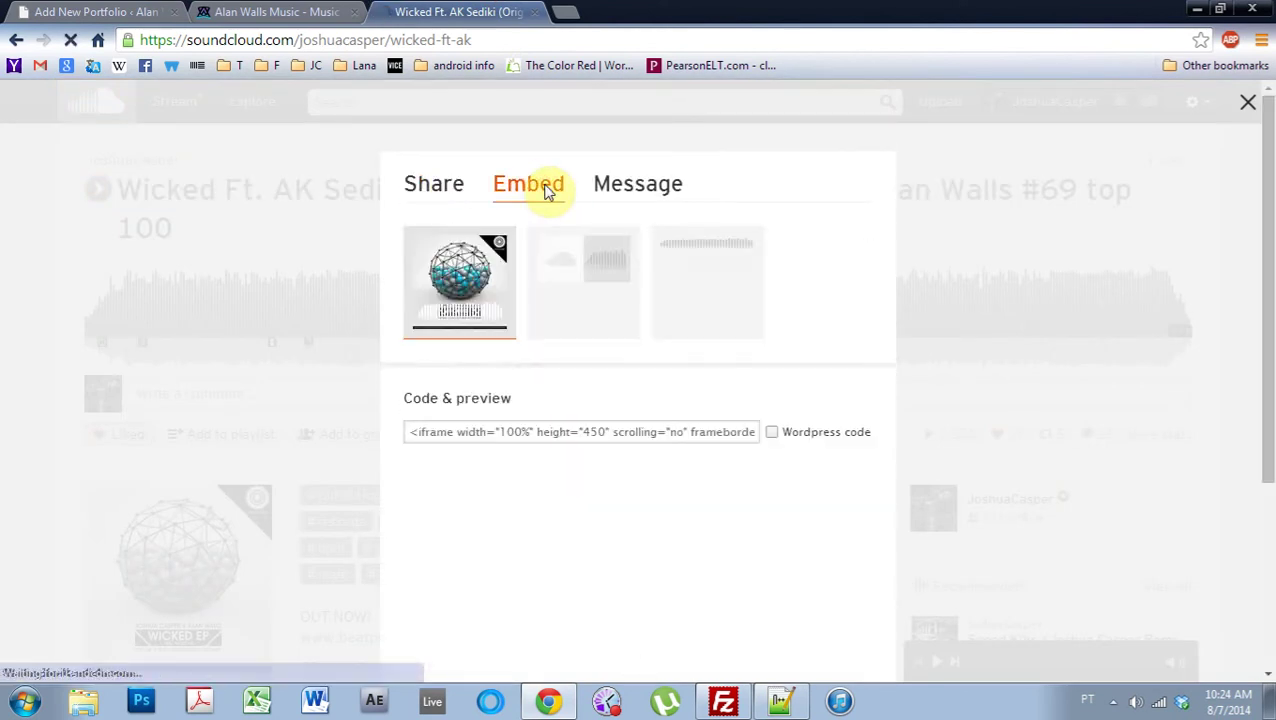
{"action": "left_click", "coordinate": [773, 434]}
{"action": "left_click", "coordinate": [605, 302]}
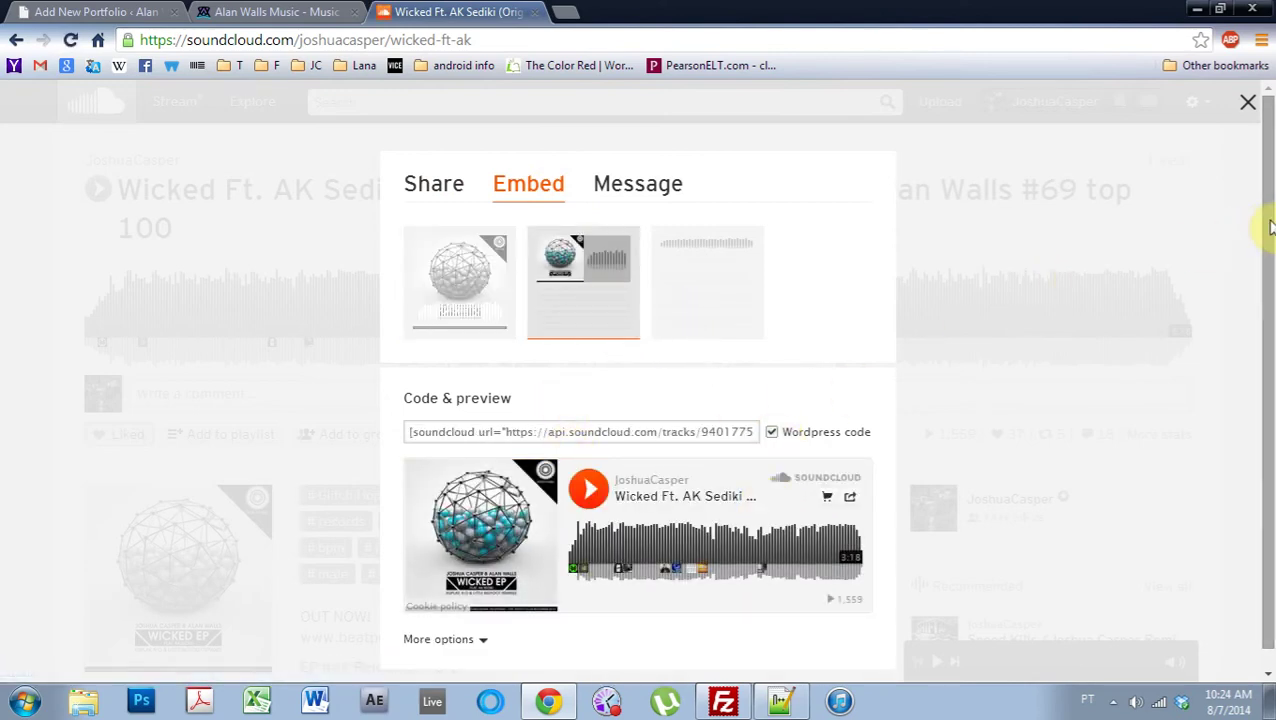
{"action": "left_click_drag", "start_coordinate": [1267, 224], "coordinate": [1267, 288]}
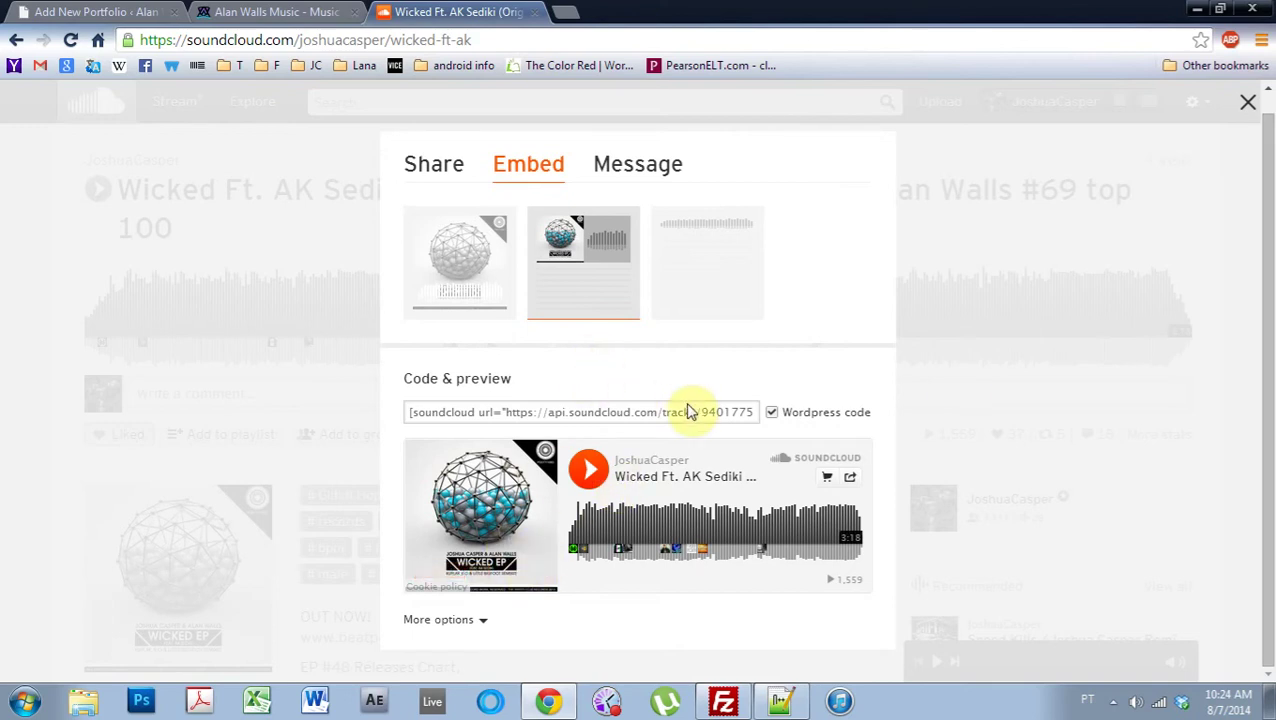
{"action": "left_click", "coordinate": [472, 621]}
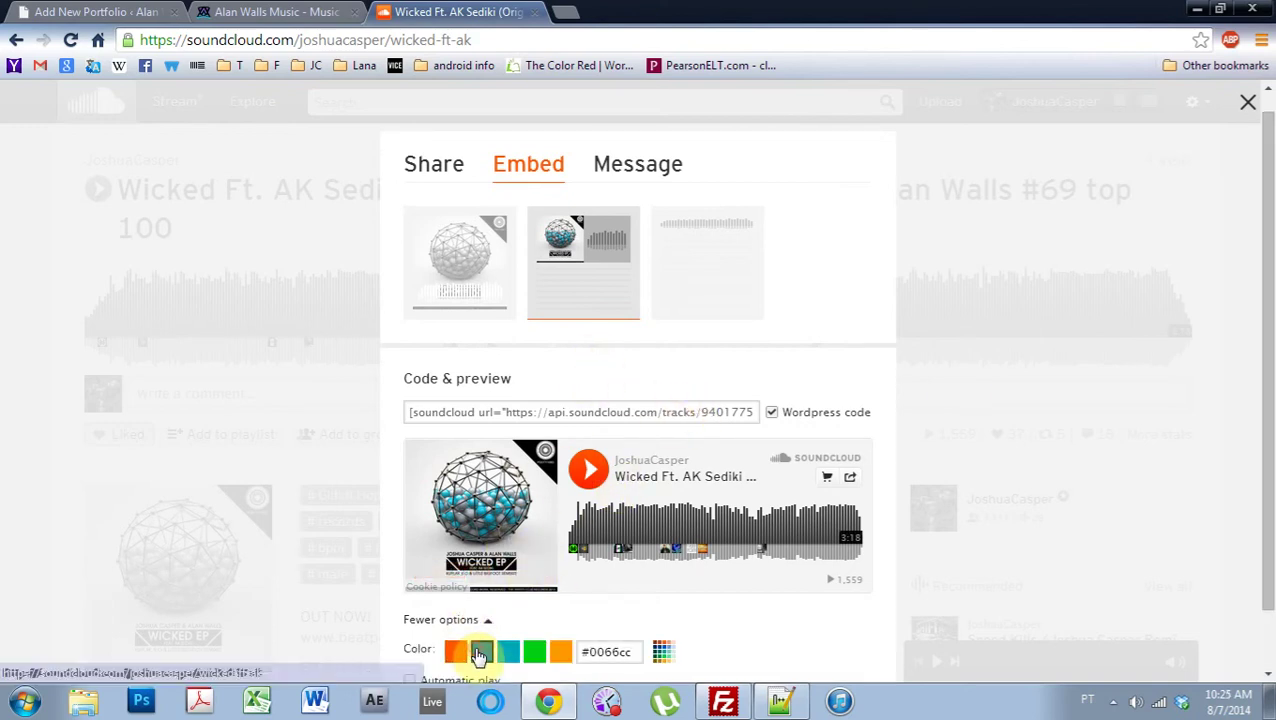
{"action": "left_click", "coordinate": [481, 653]}
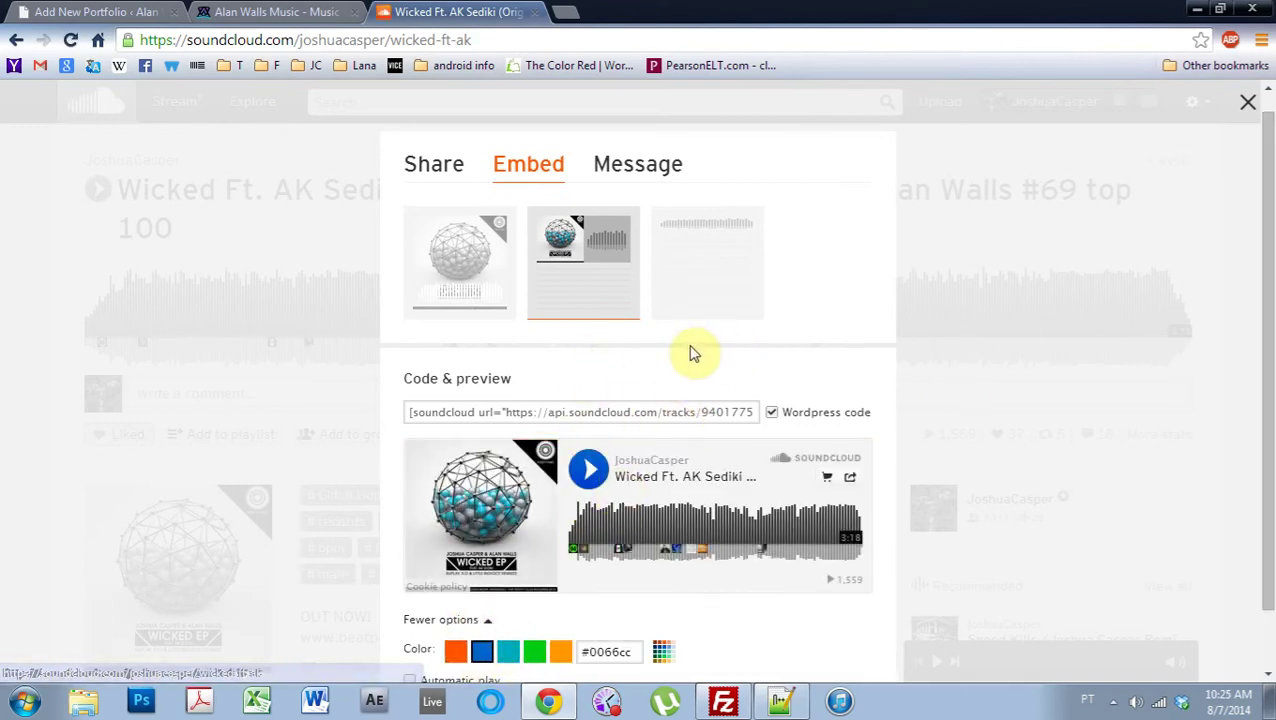
Copy the embed shortcode and paste it into the portfolio item's content
{"action": "left_click", "coordinate": [712, 412]}
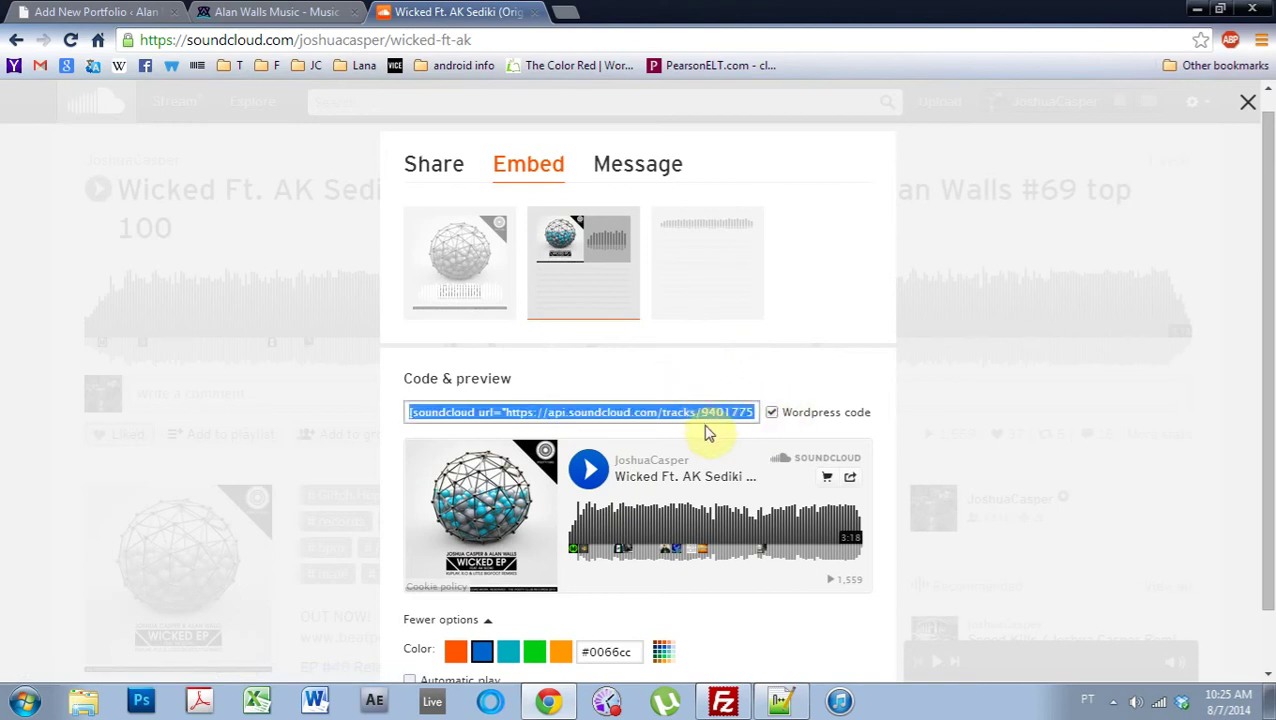
{"action": "left_click", "coordinate": [268, 12]}
{"action": "left_click", "coordinate": [86, 8]}
{"action": "left_click", "coordinate": [378, 302]}
{"action": "type", "text": "[soundcloud url=\"https://api.soundcloud.com/tracks/94017755\" params=\"color=0066cc&auto_play=false&hide_related=false&show_comments=true&show_user=true&show_reposts=false\" width=\"100%\" height=\"166\" iframe=\"true\" /]"}
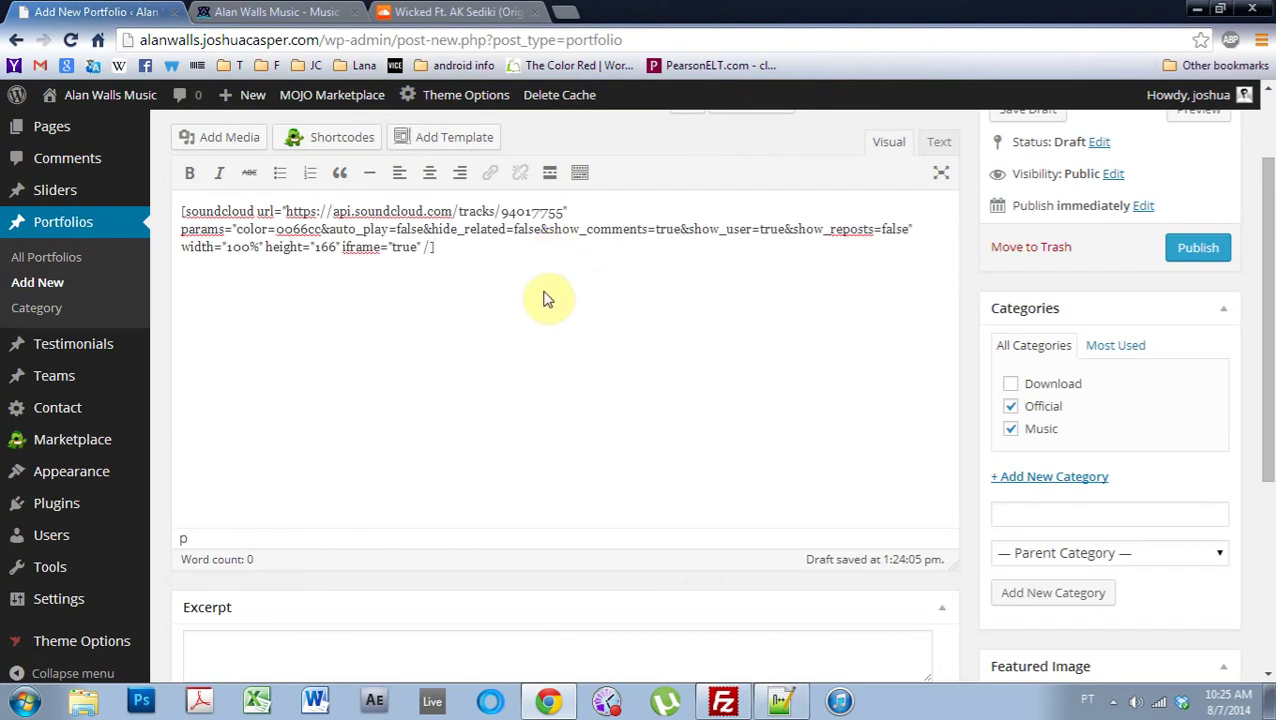
Upload the Wicked EP artwork JPEG and set it as the portfolio item's featured image
{"action": "scroll", "coordinate": [572, 410], "scroll_direction": "down", "scroll_amount": 3}
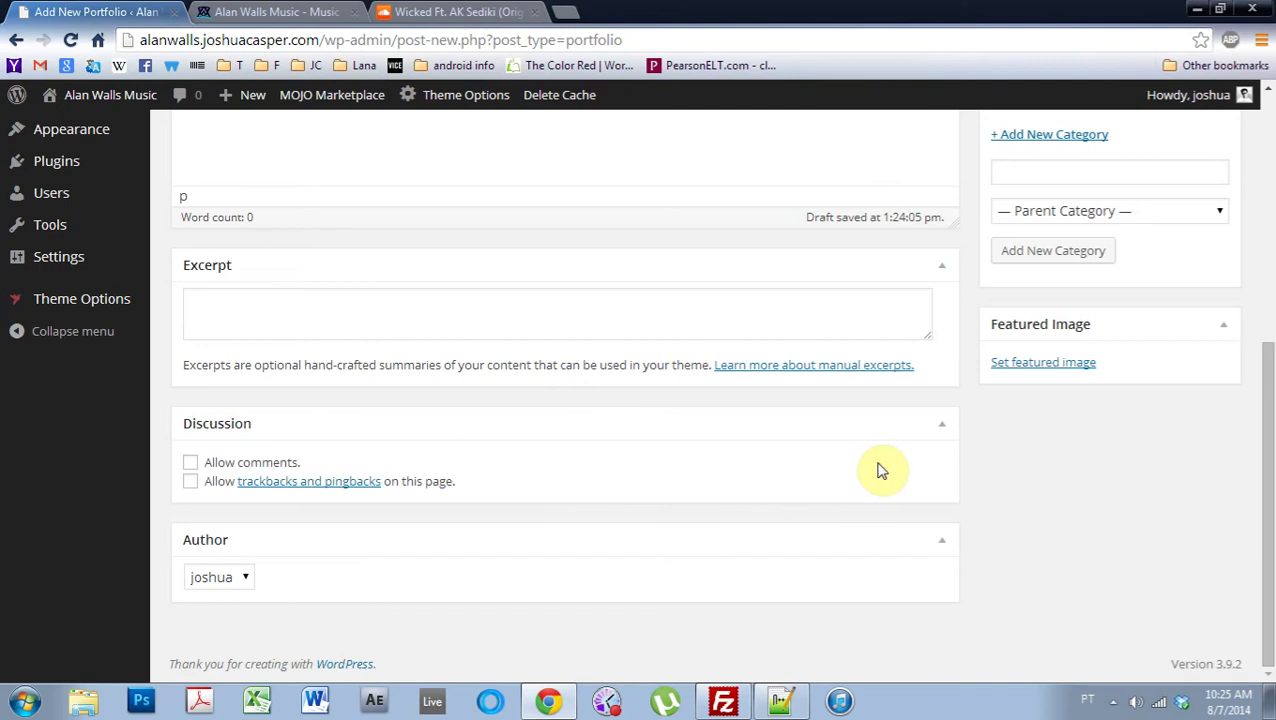
{"action": "left_click", "coordinate": [1033, 375]}
{"action": "left_click", "coordinate": [93, 177]}
{"action": "left_click", "coordinate": [598, 435]}
{"action": "left_click_drag", "start_coordinate": [572, 186], "coordinate": [578, 296]}
{"action": "left_click", "coordinate": [257, 252]}
{"action": "left_click", "coordinate": [431, 440]}
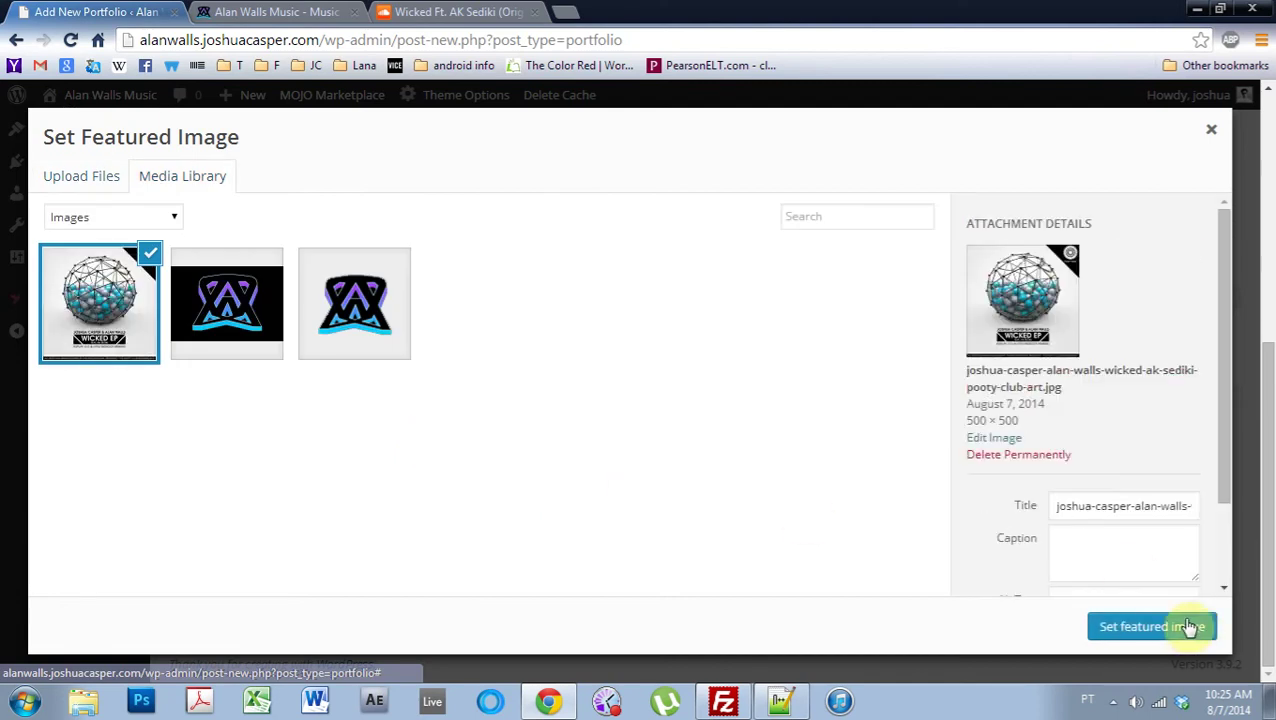
{"action": "left_click", "coordinate": [1177, 626]}
{"action": "scroll", "coordinate": [893, 370], "scroll_direction": "up", "scroll_amount": 4}
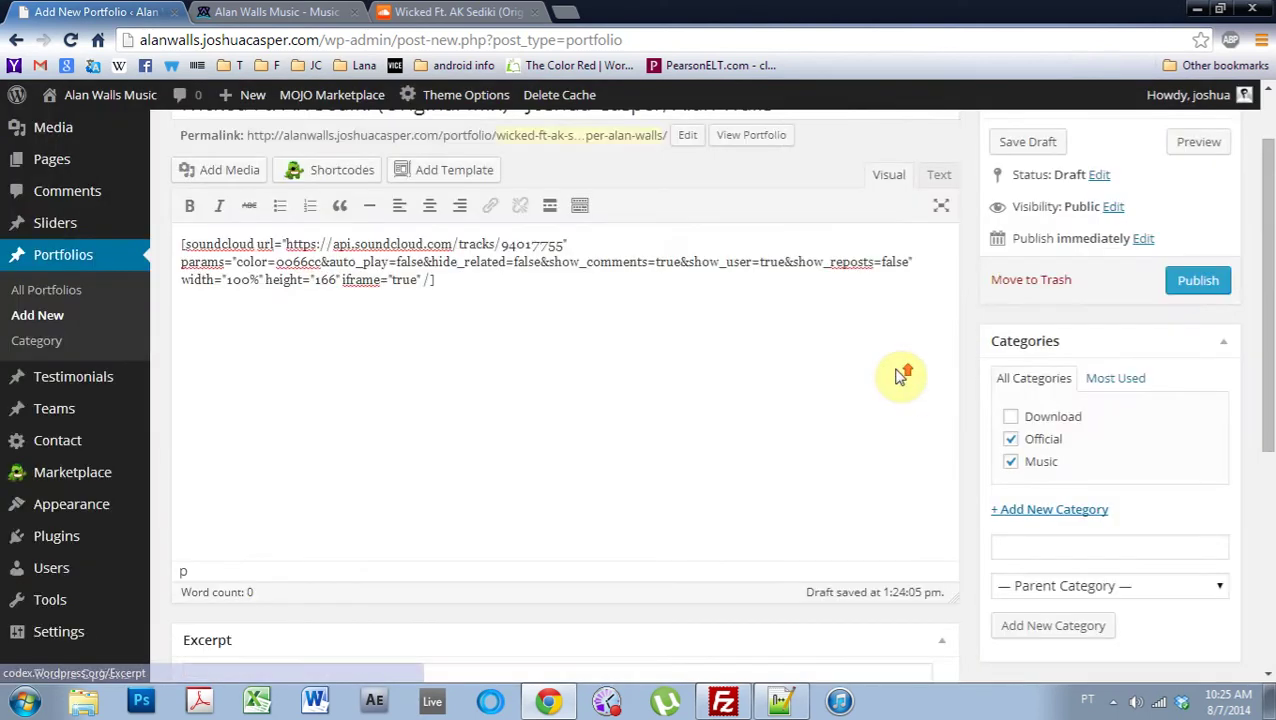
Edit the permalink, deleting the trailing artist names to leave 'wicked-original-mix'
{"action": "scroll", "coordinate": [888, 375], "scroll_direction": "up", "scroll_amount": 1}
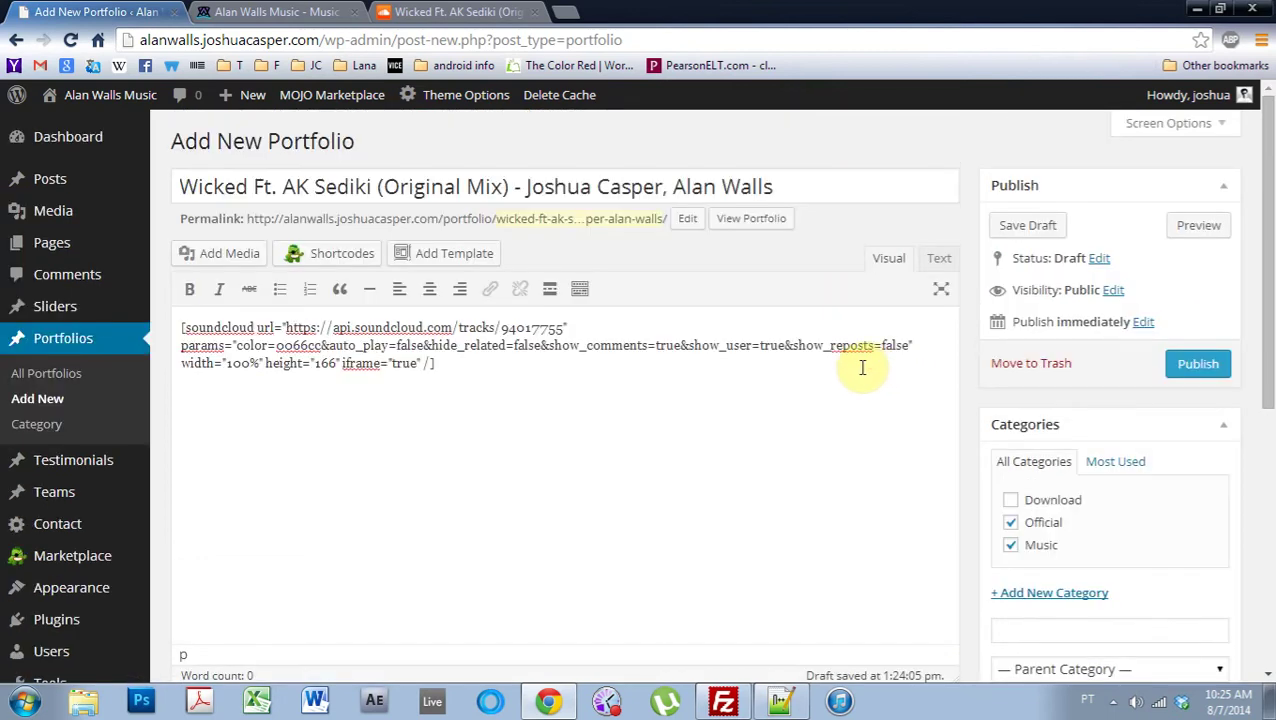
{"action": "scroll", "coordinate": [674, 421], "scroll_direction": "down", "scroll_amount": 3}
{"action": "scroll", "coordinate": [672, 427], "scroll_direction": "up", "scroll_amount": 3}
{"action": "left_click", "coordinate": [687, 218]}
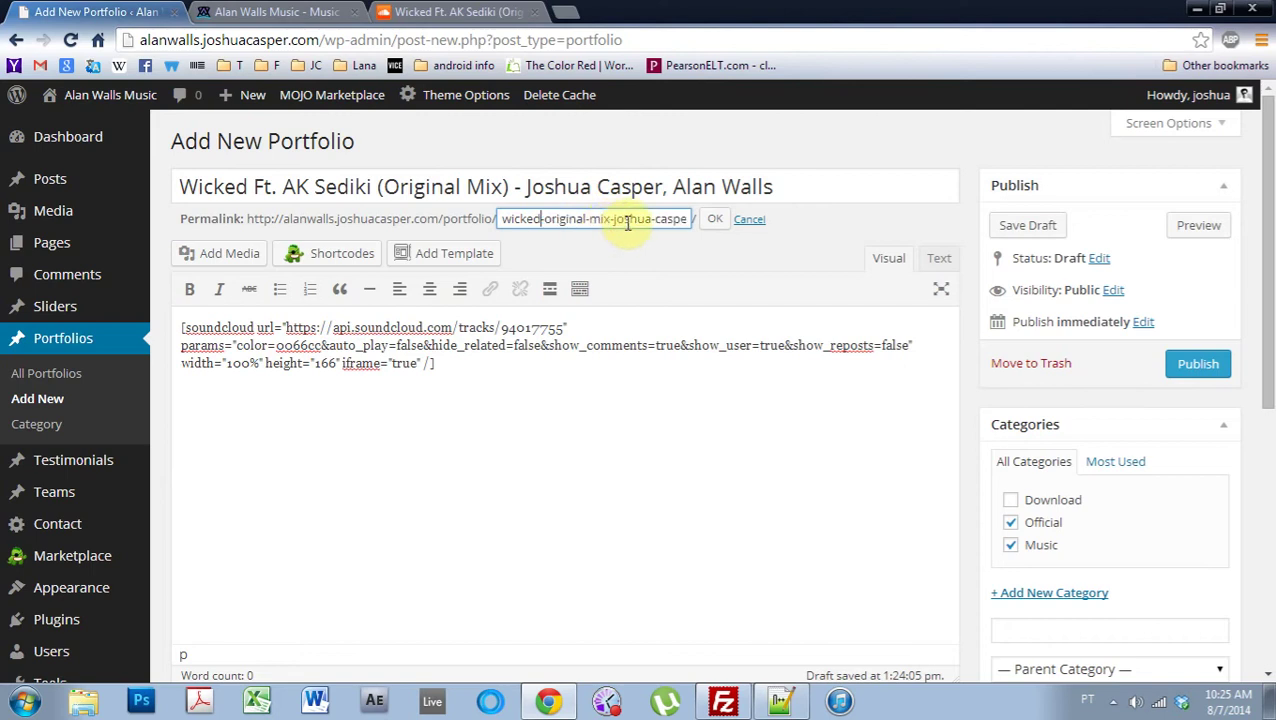
{"action": "left_click_drag", "start_coordinate": [712, 220], "coordinate": [712, 218]}
{"action": "key", "text": "BackSpace"}
{"action": "left_click", "coordinate": [710, 222]}
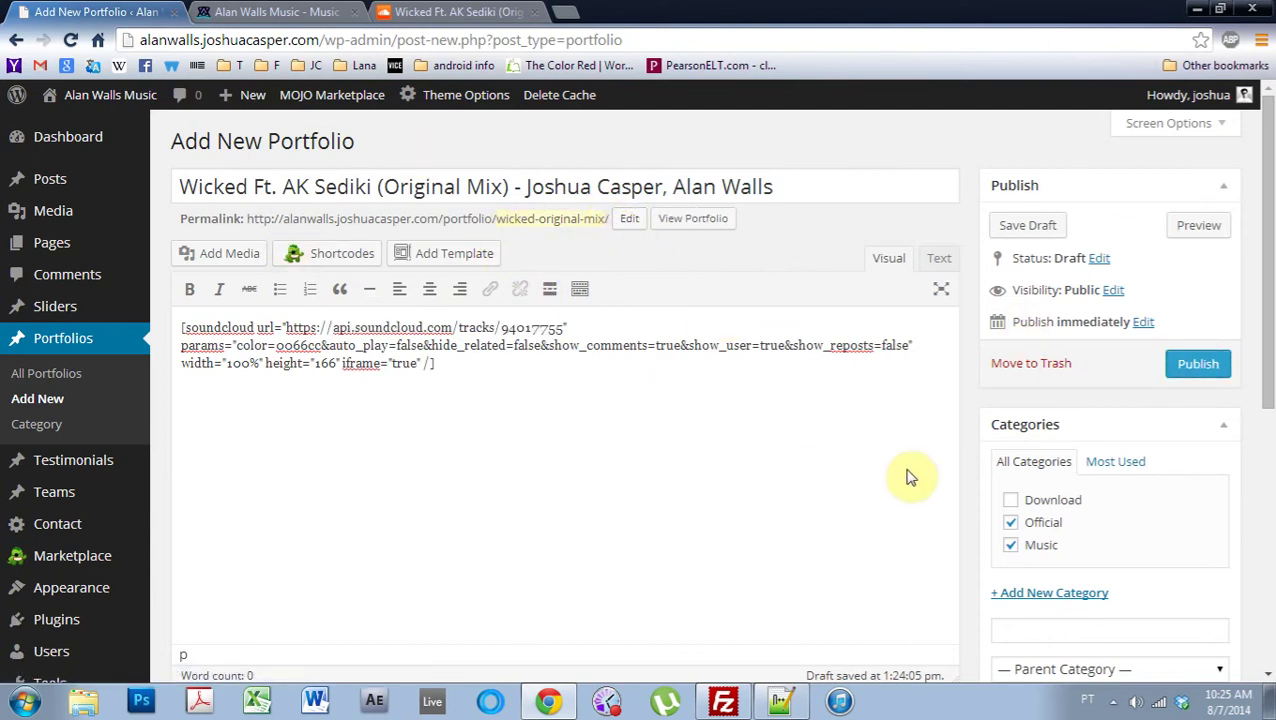
Save the Wicked portfolio item as a draft, then publish it
{"action": "left_click", "coordinate": [1050, 232]}
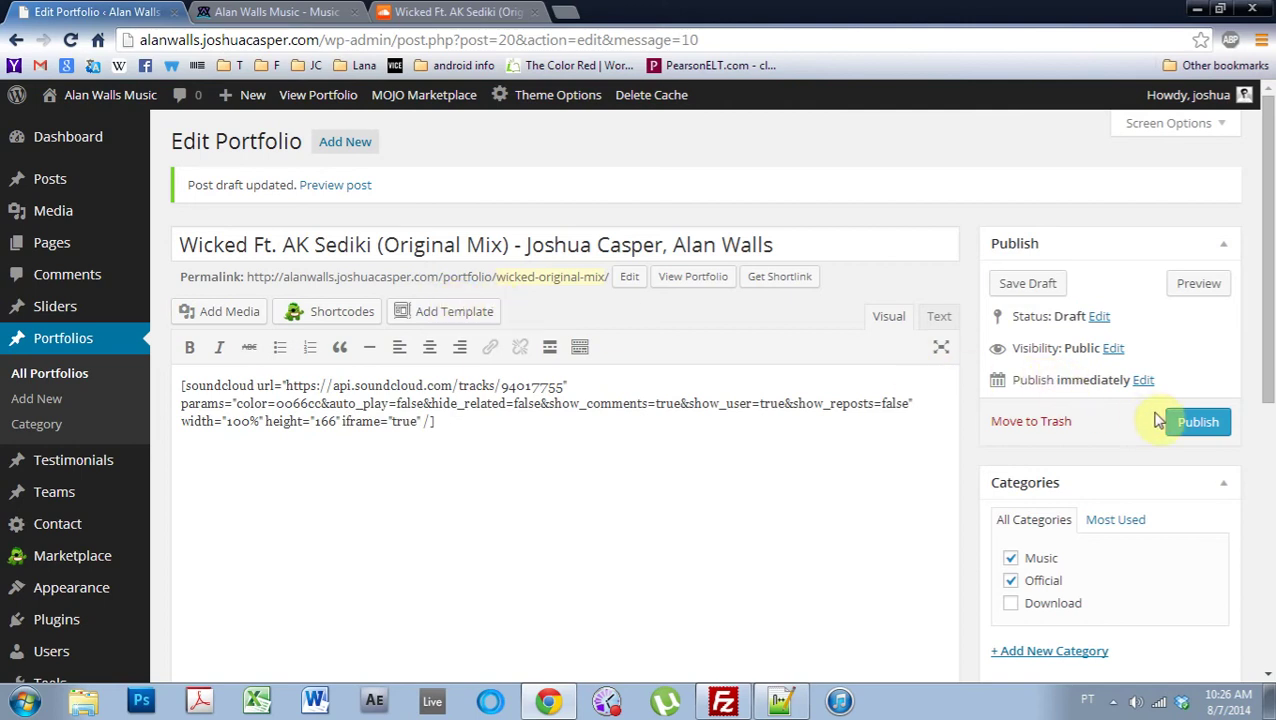
{"action": "left_click", "coordinate": [1196, 432]}
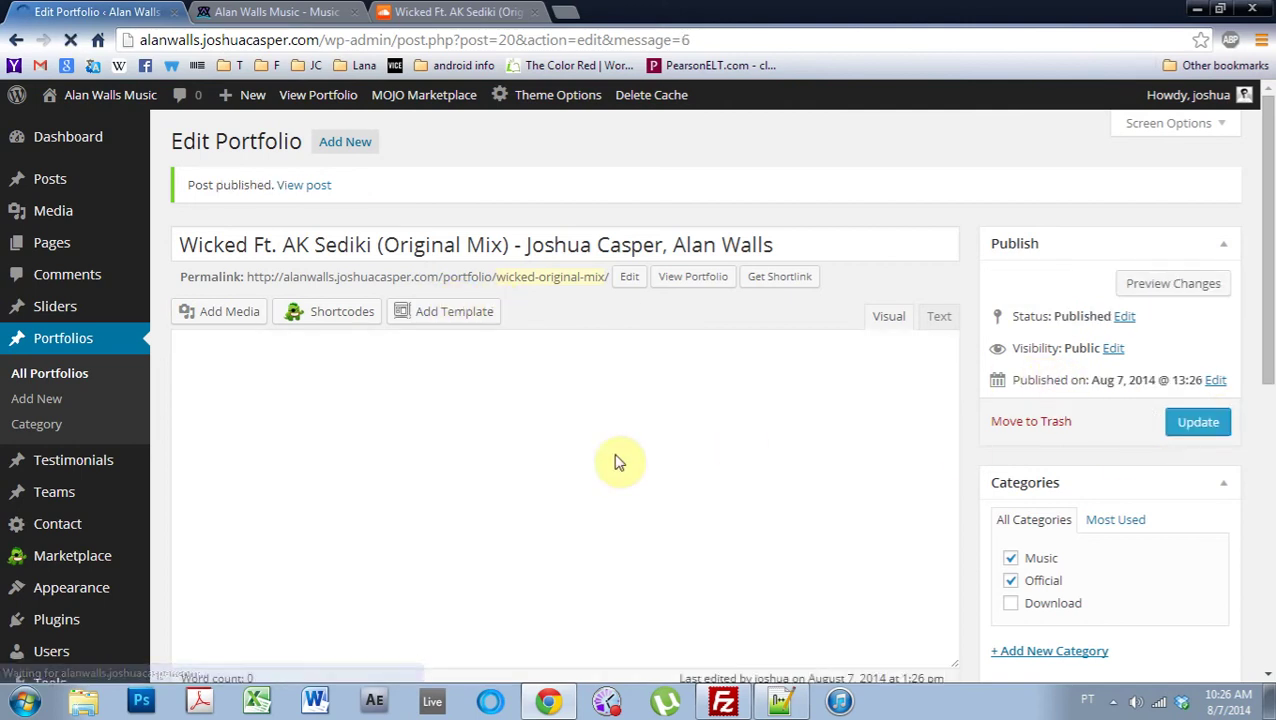
Reload the live site and open the Wicked portfolio item to view its artwork and SoundCloud player
{"action": "left_click", "coordinate": [268, 12]}
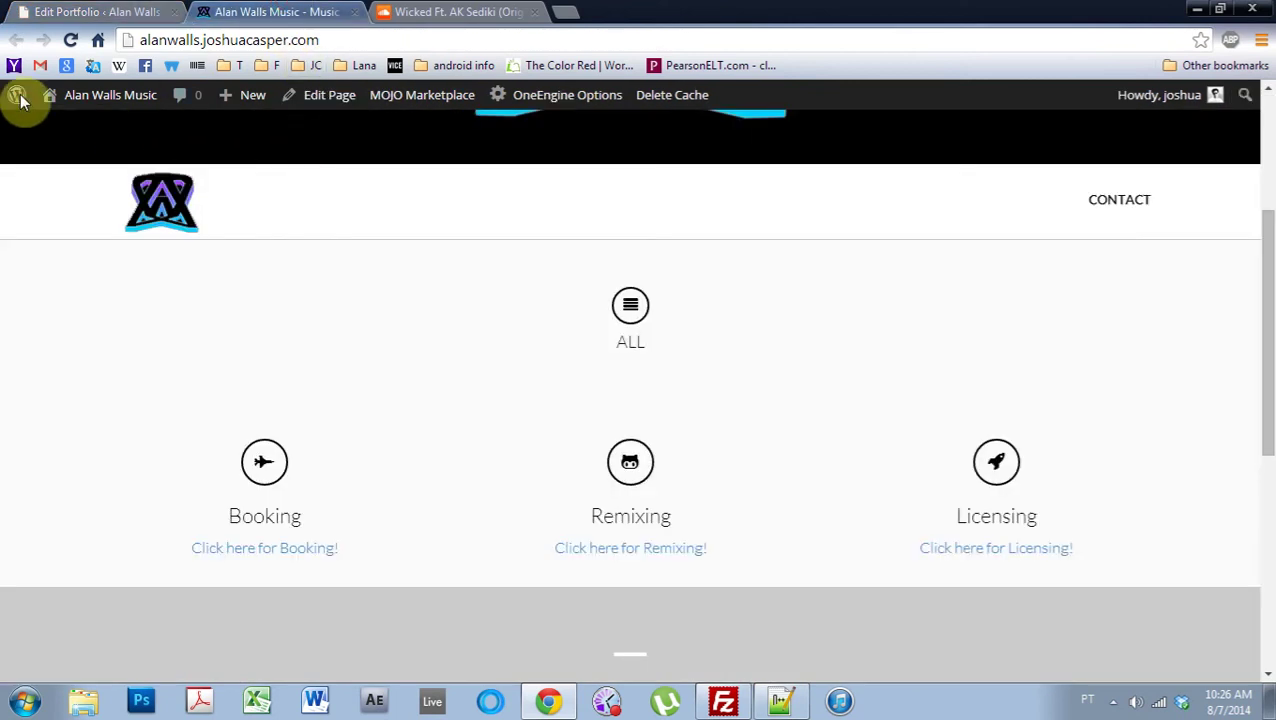
{"action": "left_click", "coordinate": [70, 40]}
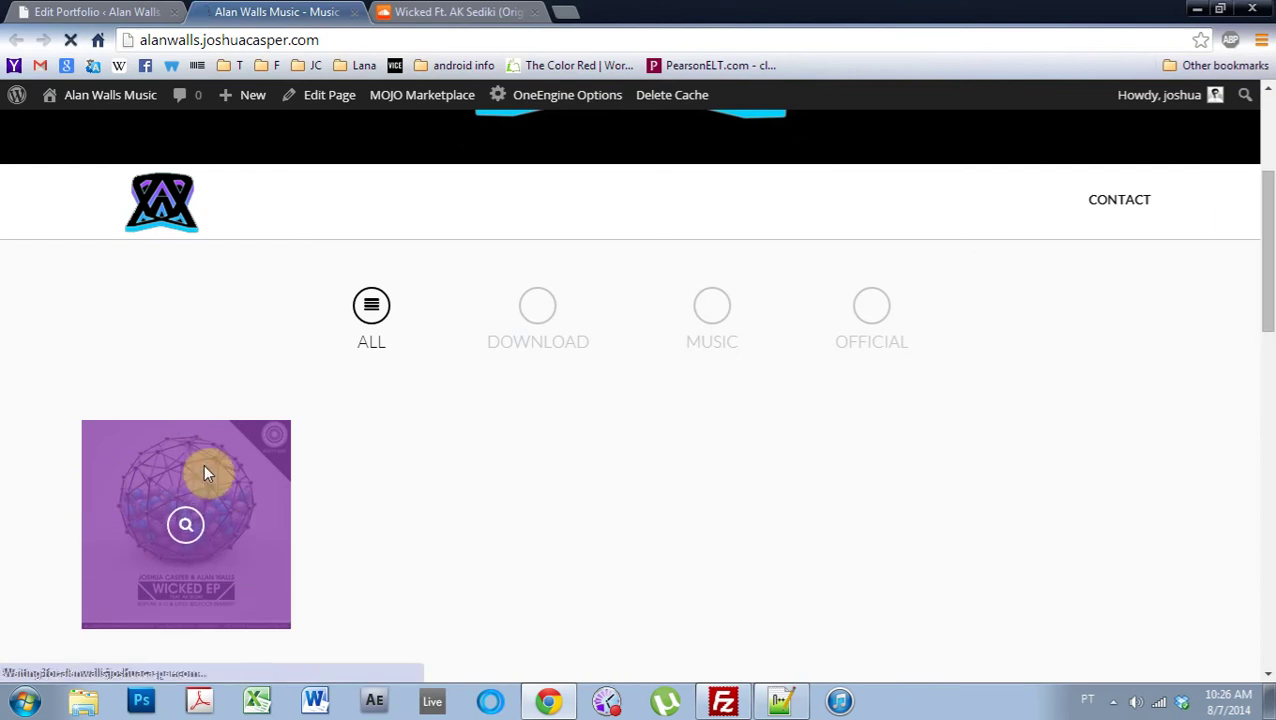
{"action": "left_click", "coordinate": [205, 470]}
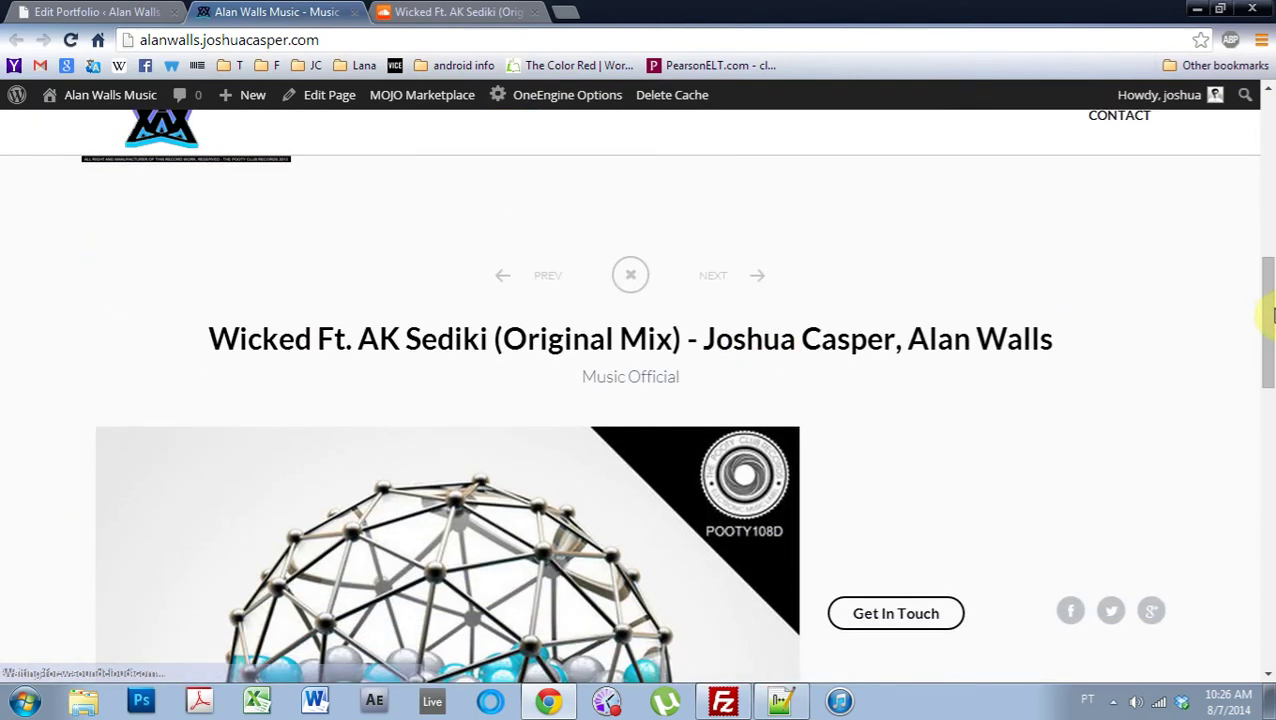
{"action": "left_click_drag", "start_coordinate": [1268, 345], "coordinate": [1230, 364]}
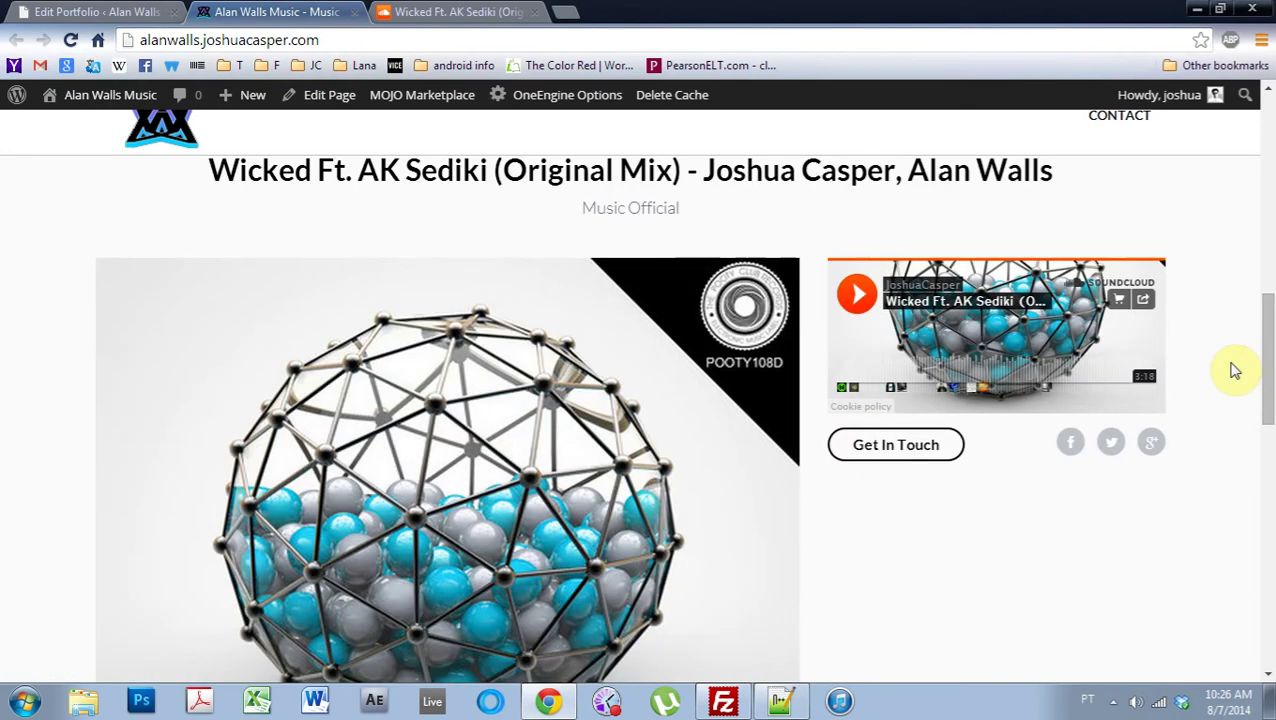
In FileZilla, select functions.php inside the server's wp-content/themes/oneengine folder
{"action": "left_click", "coordinate": [1197, 10]}
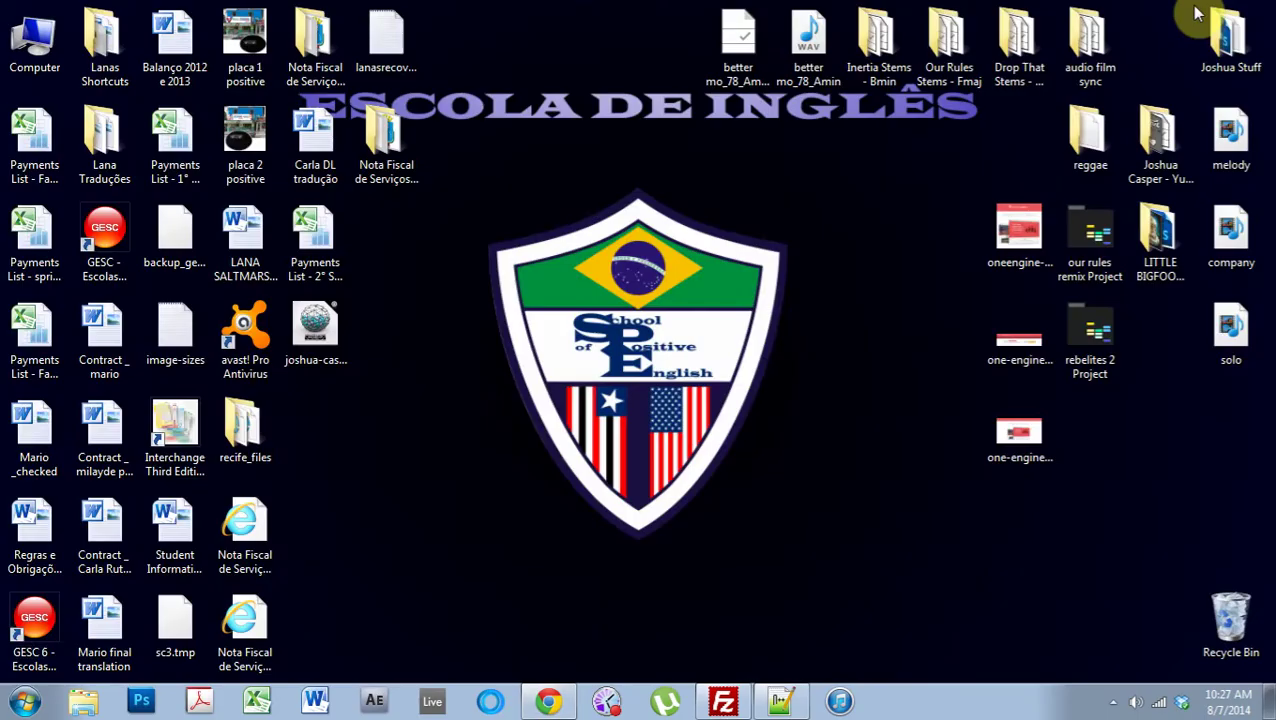
{"action": "left_click", "coordinate": [724, 703]}
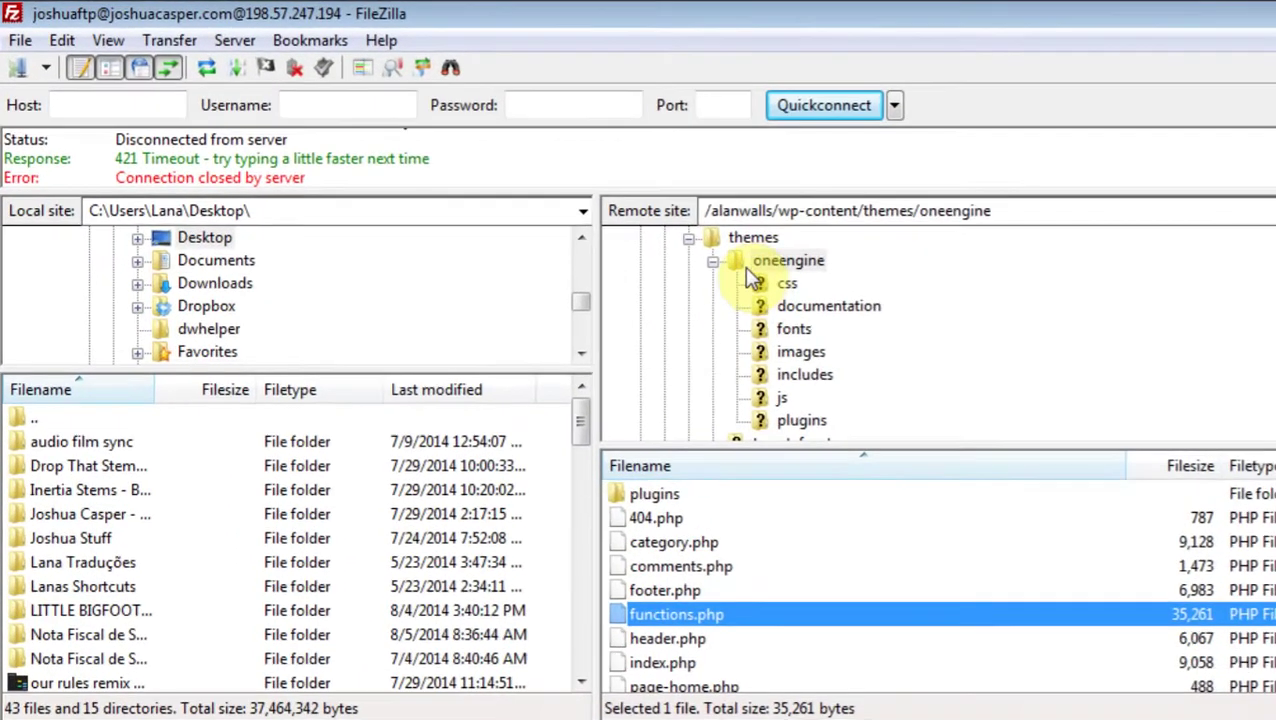
{"action": "left_click", "coordinate": [738, 261]}
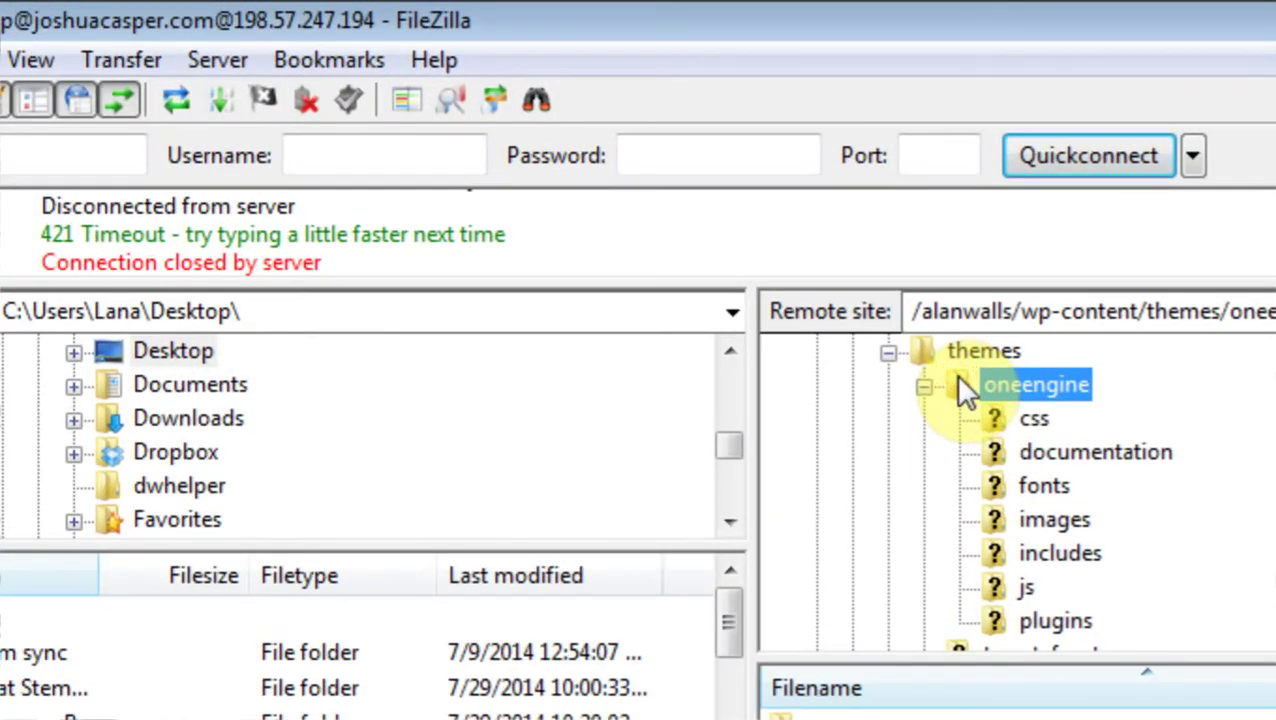
{"action": "scroll", "coordinate": [962, 398], "scroll_direction": "up", "scroll_amount": 2}
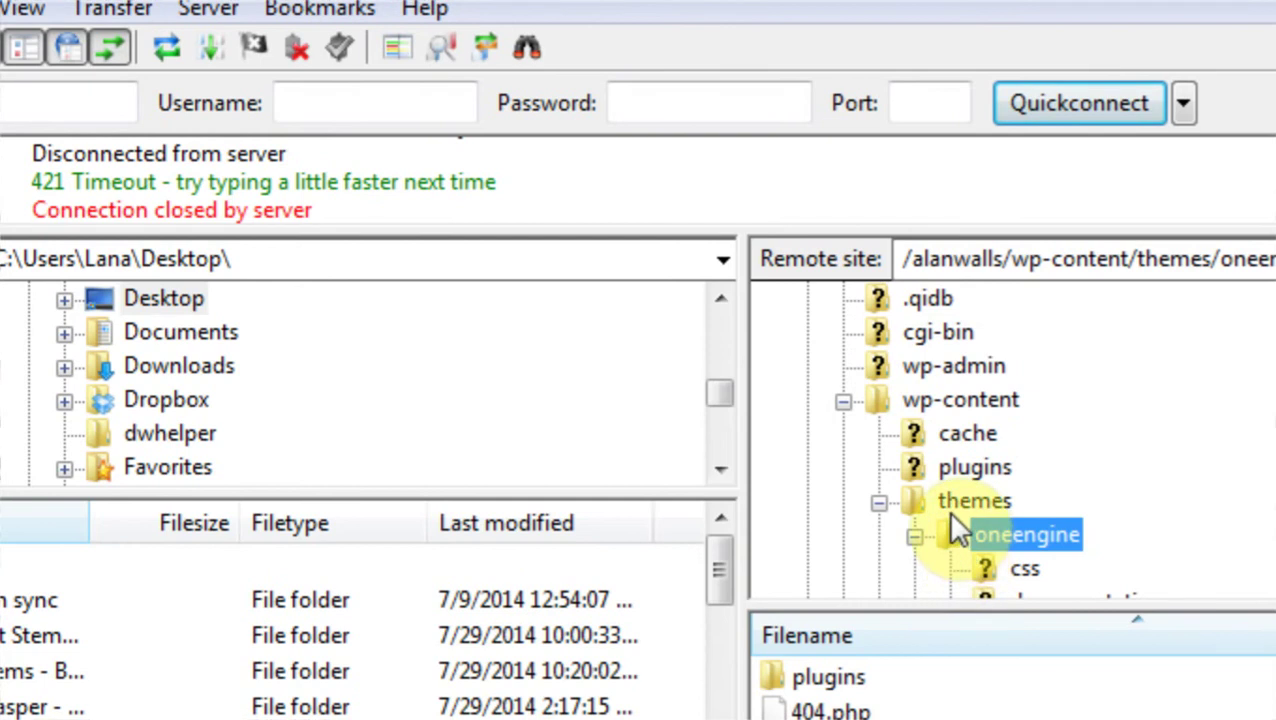
{"action": "scroll", "coordinate": [975, 570], "scroll_direction": "down", "scroll_amount": 2}
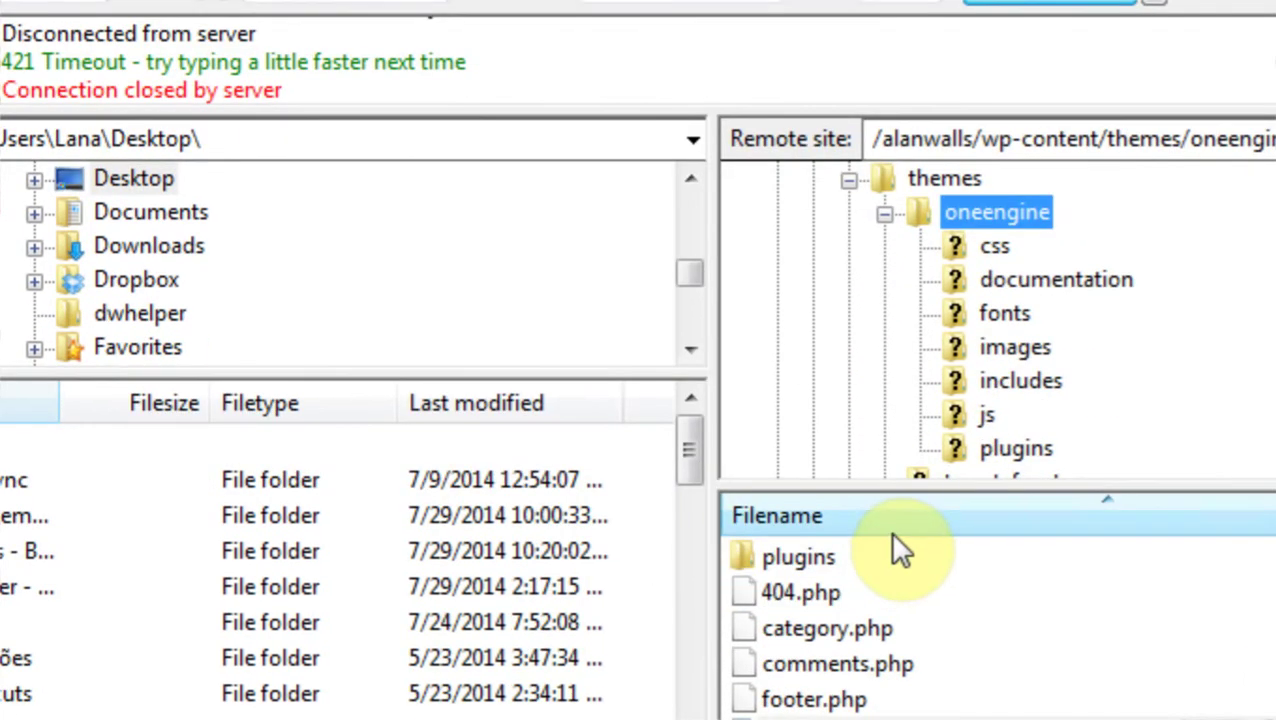
{"action": "left_click", "coordinate": [830, 583]}
{"action": "left_click", "coordinate": [800, 550]}
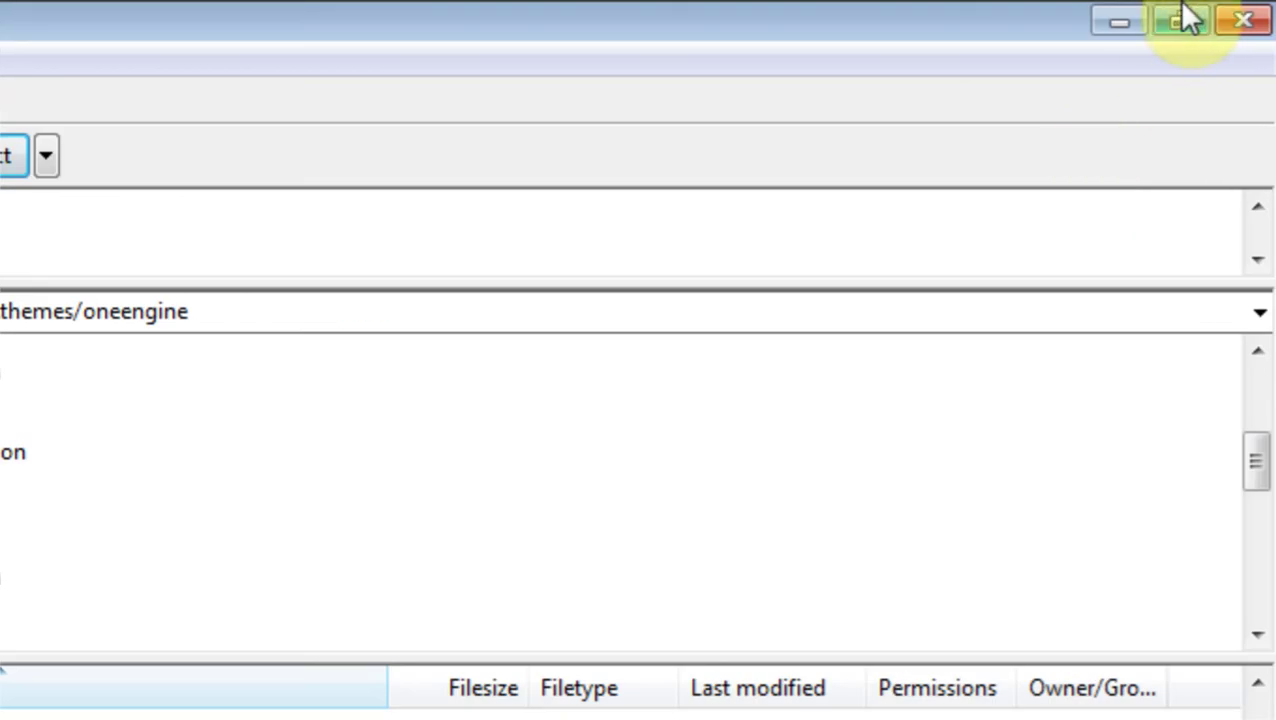
Drag functions.php onto the desktop to download a local copy
{"action": "left_click", "coordinate": [1275, 0]}
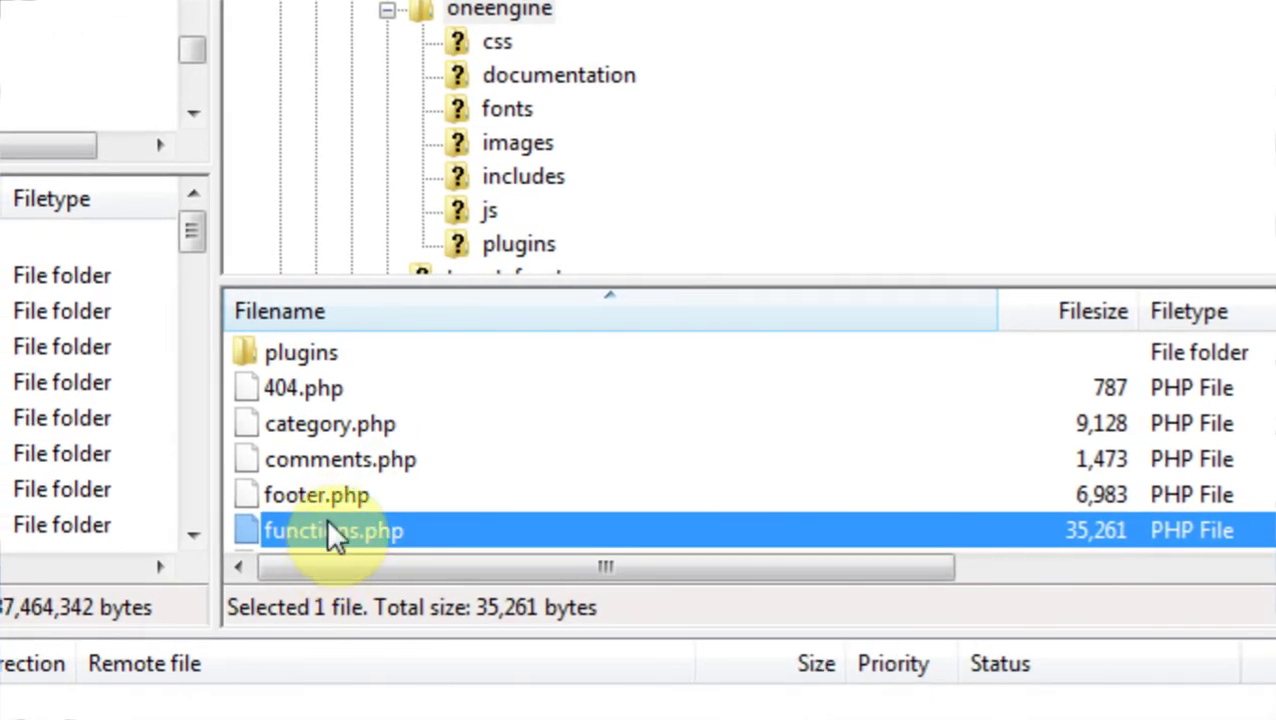
{"action": "left_click_drag", "start_coordinate": [290, 596], "coordinate": [0, 468]}
{"action": "left_click_drag", "start_coordinate": [390, 382], "coordinate": [386, 380]}
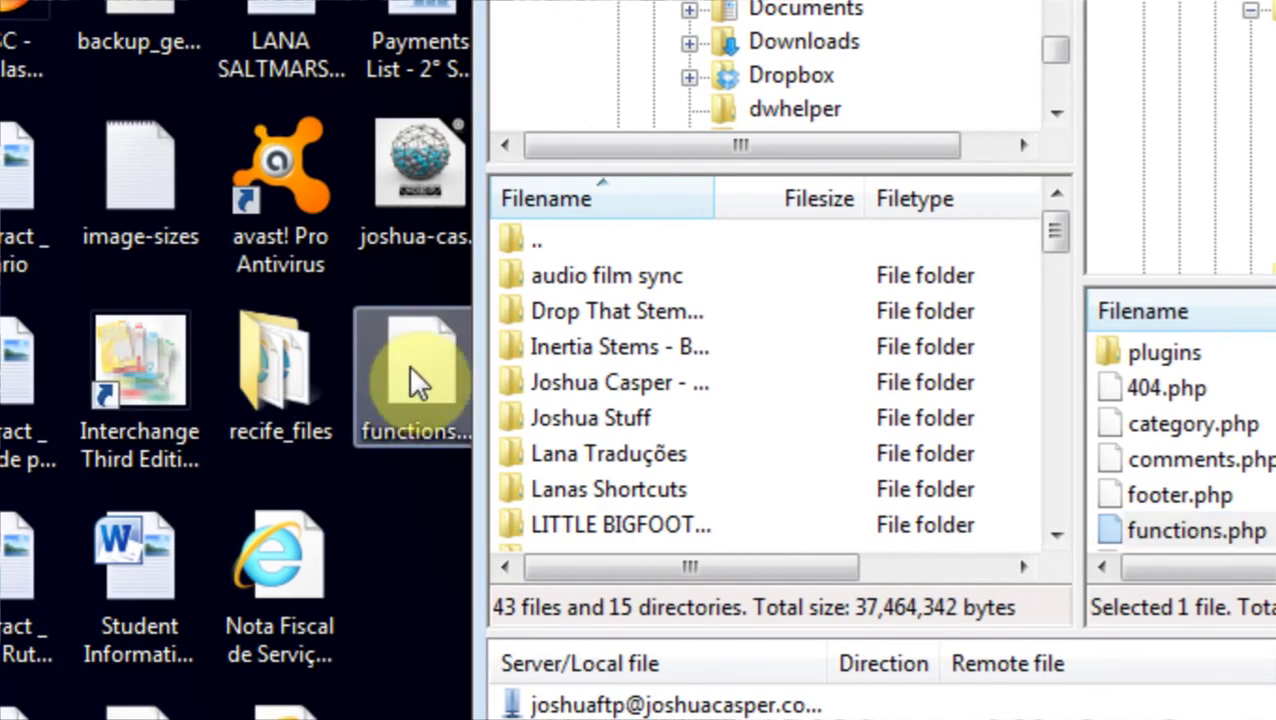
{"action": "left_click", "coordinate": [409, 365]}
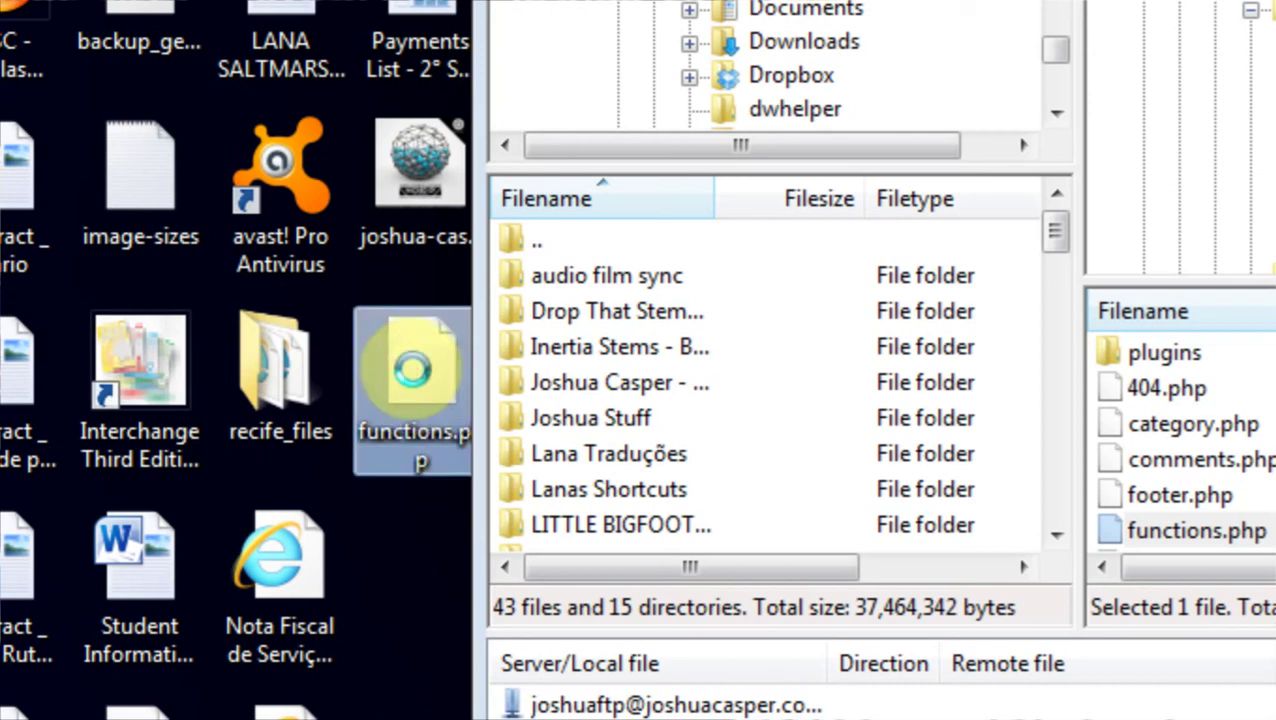
Open the downloaded functions.php in Notepad++ and locate the col-md-8 port-thumb column class
{"action": "right_click", "coordinate": [410, 370]}
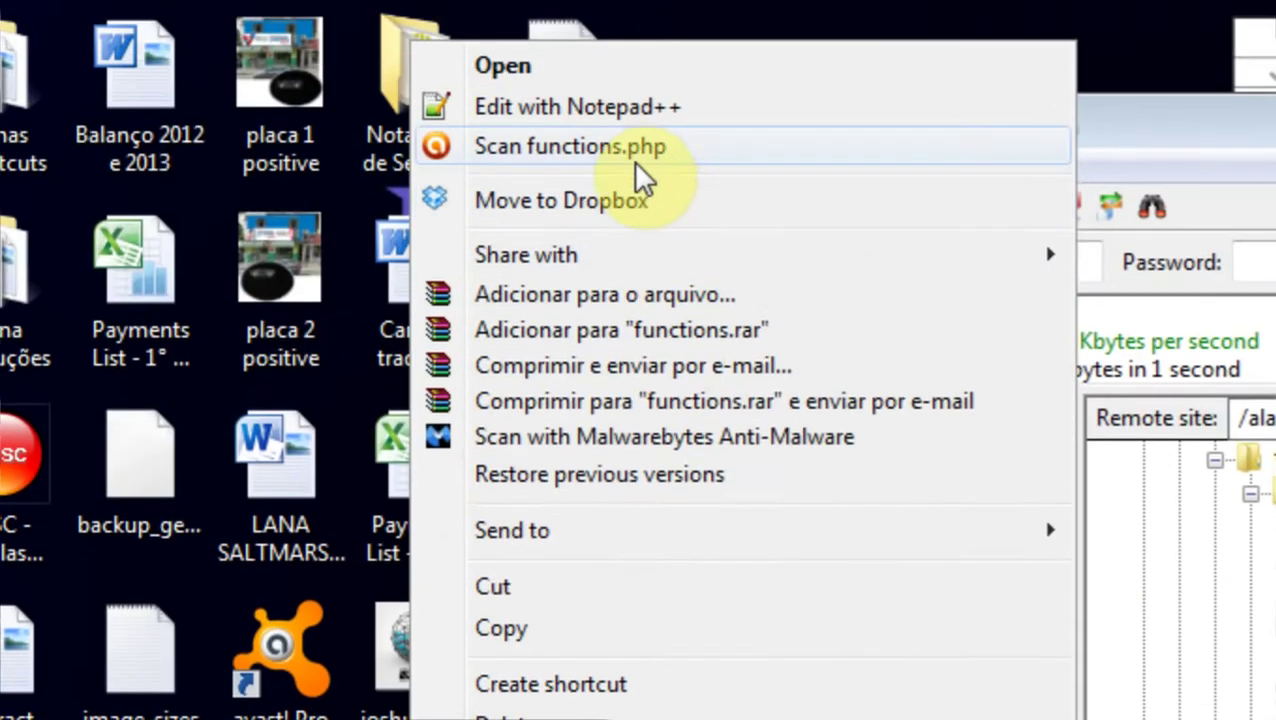
{"action": "left_click", "coordinate": [621, 103]}
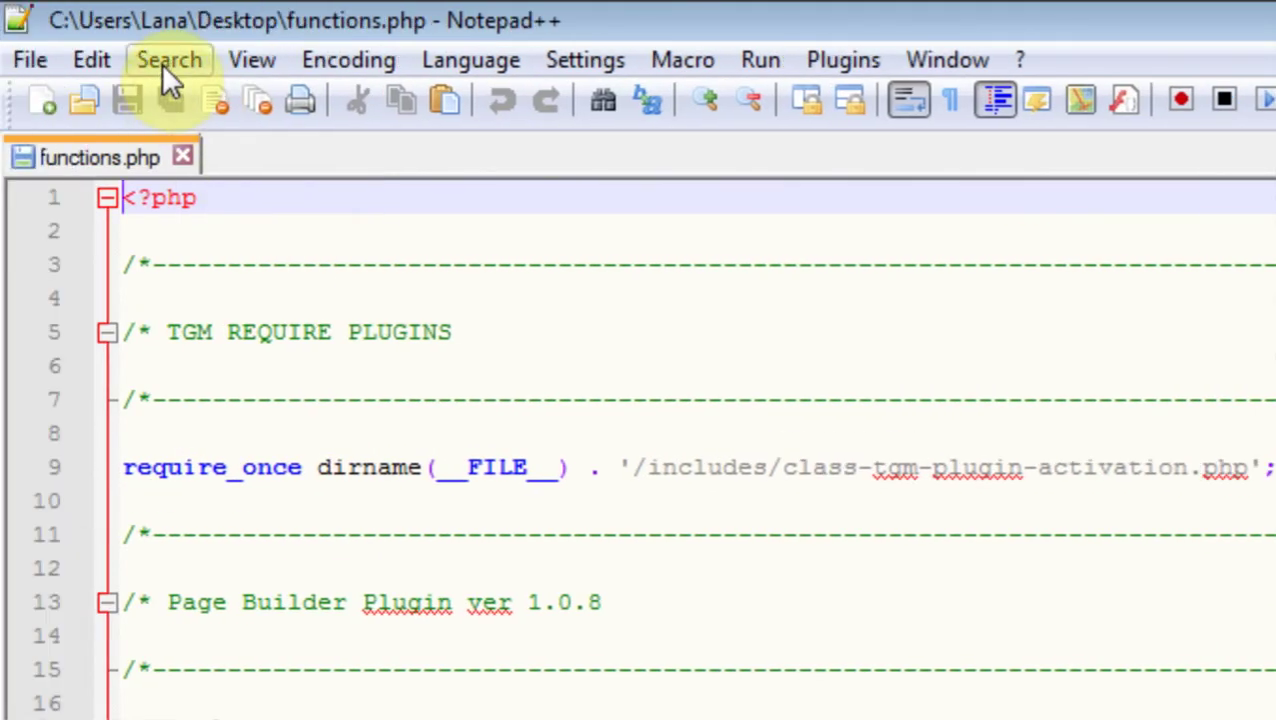
{"action": "left_click", "coordinate": [163, 66]}
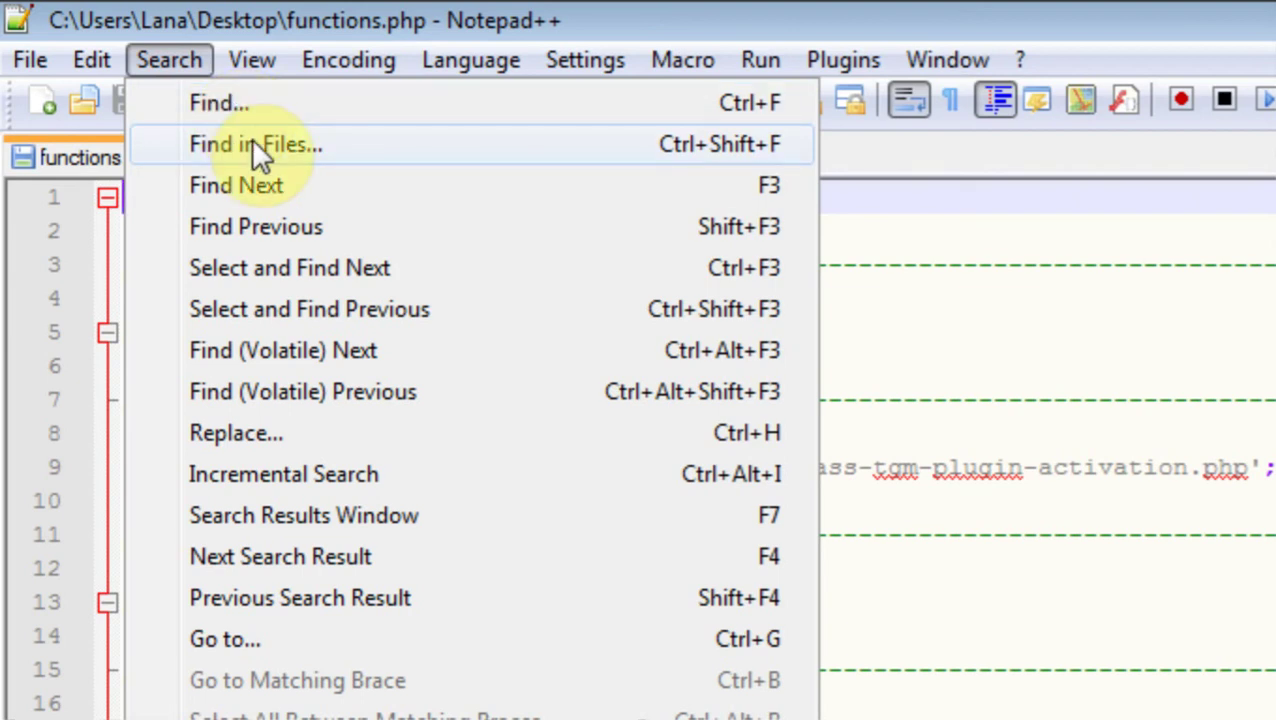
{"action": "left_click", "coordinate": [241, 112]}
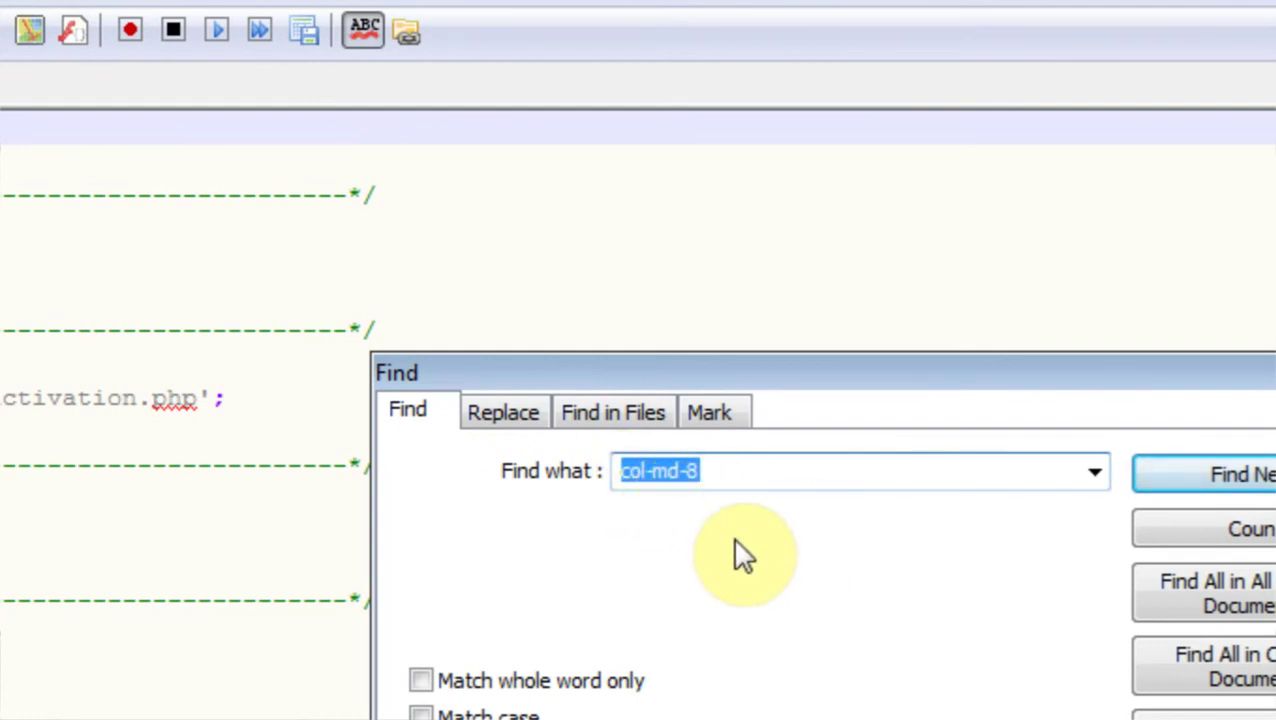
{"action": "left_click", "coordinate": [1150, 476]}
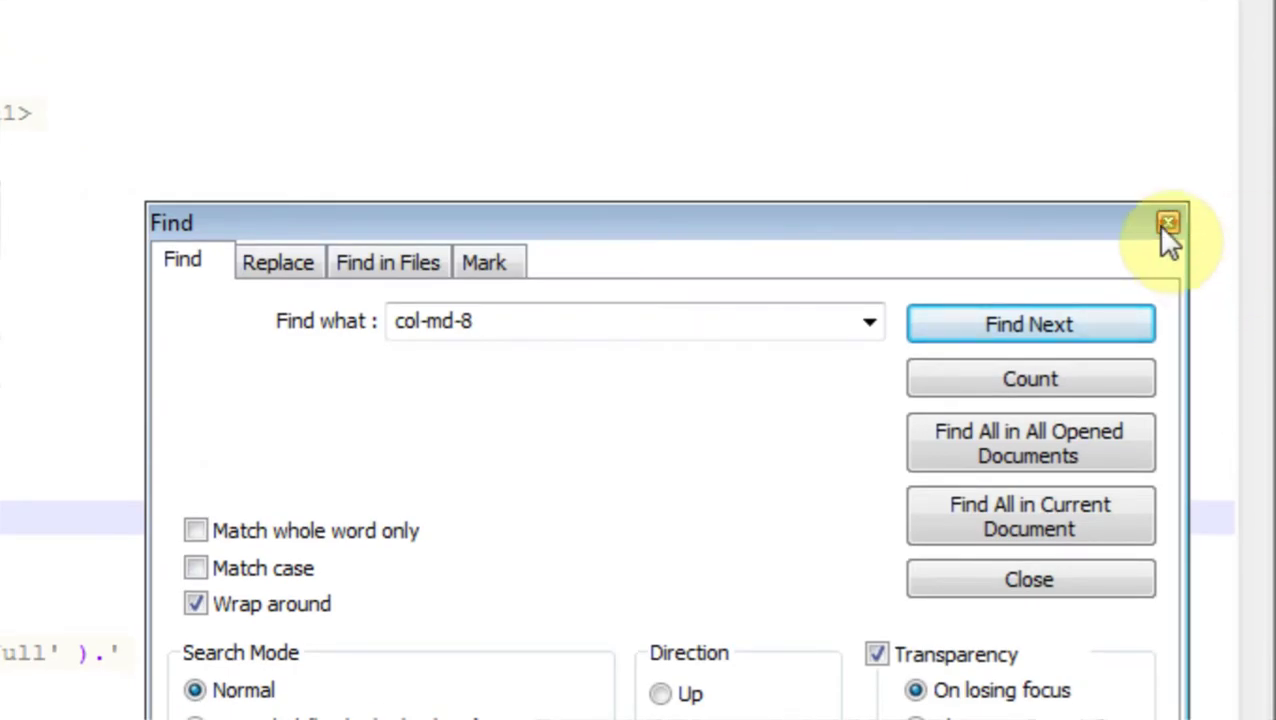
{"action": "left_click", "coordinate": [1168, 222]}
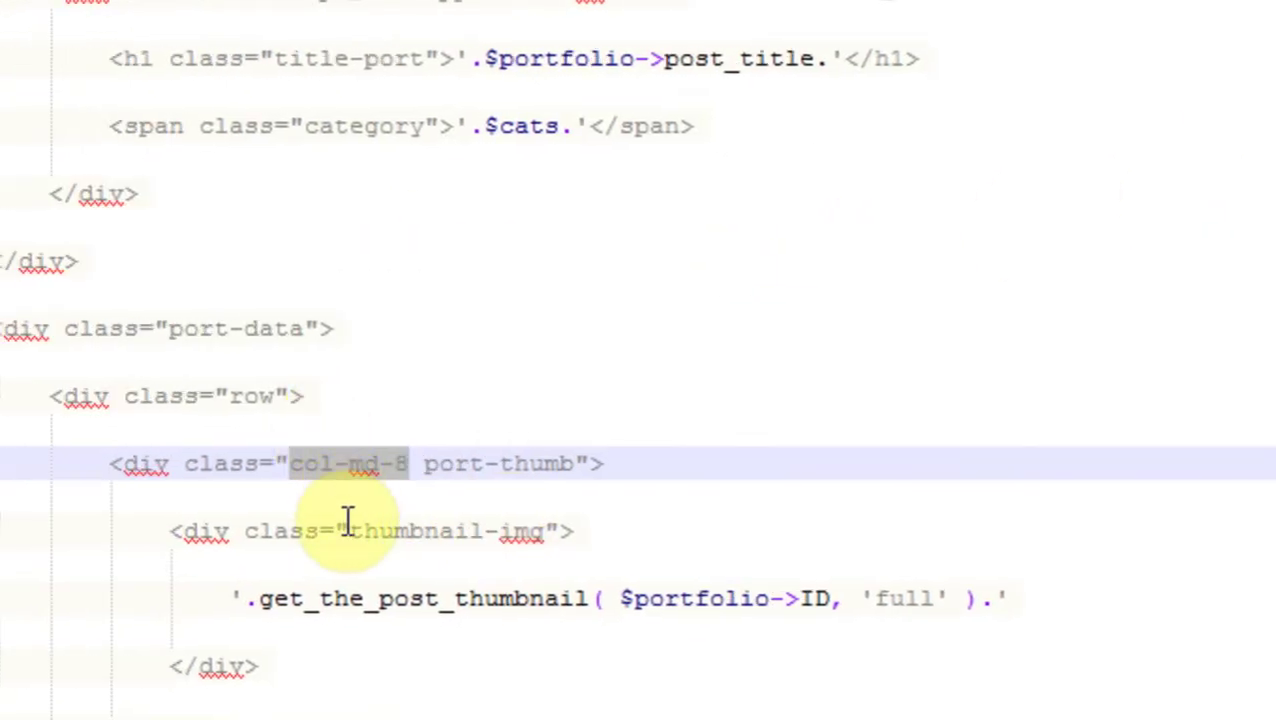
{"action": "left_click", "coordinate": [397, 466]}
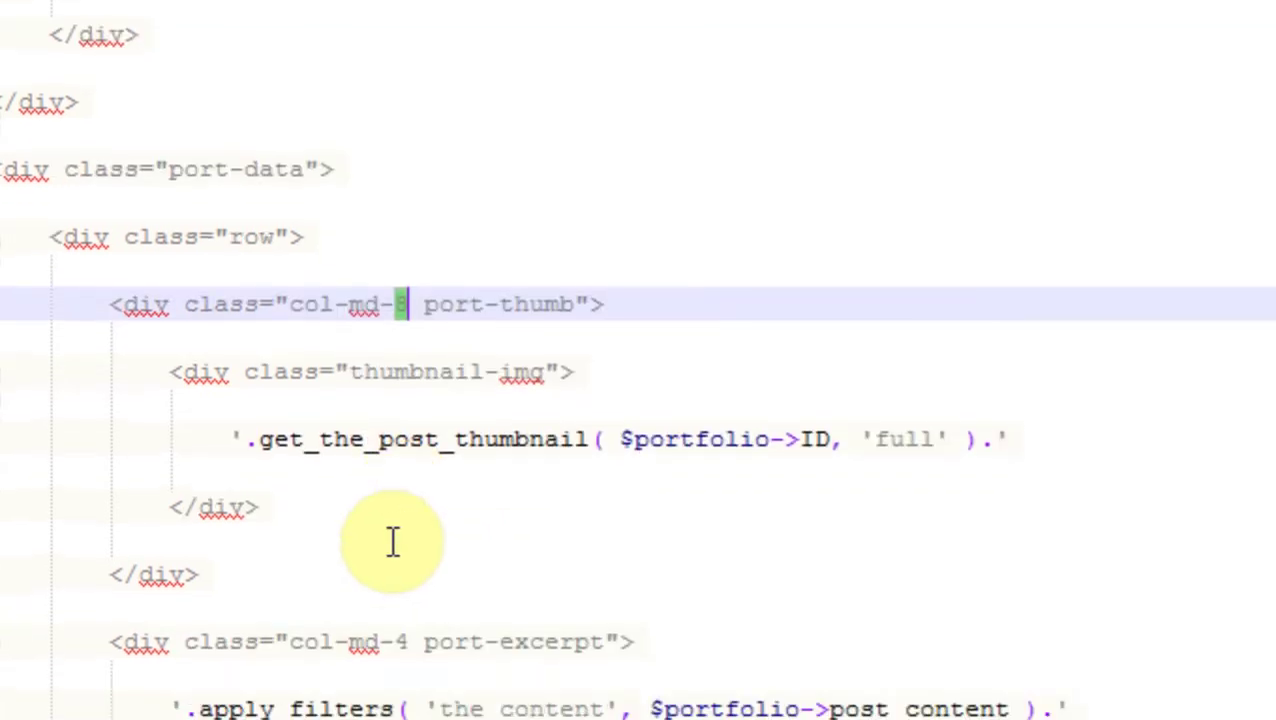
Change col-md-8 to col-md-3 and col-md-4 to col-md-9, then save functions.php
{"action": "scroll", "coordinate": [402, 541], "scroll_direction": "down", "scroll_amount": 1}
{"action": "left_click", "coordinate": [395, 522]}
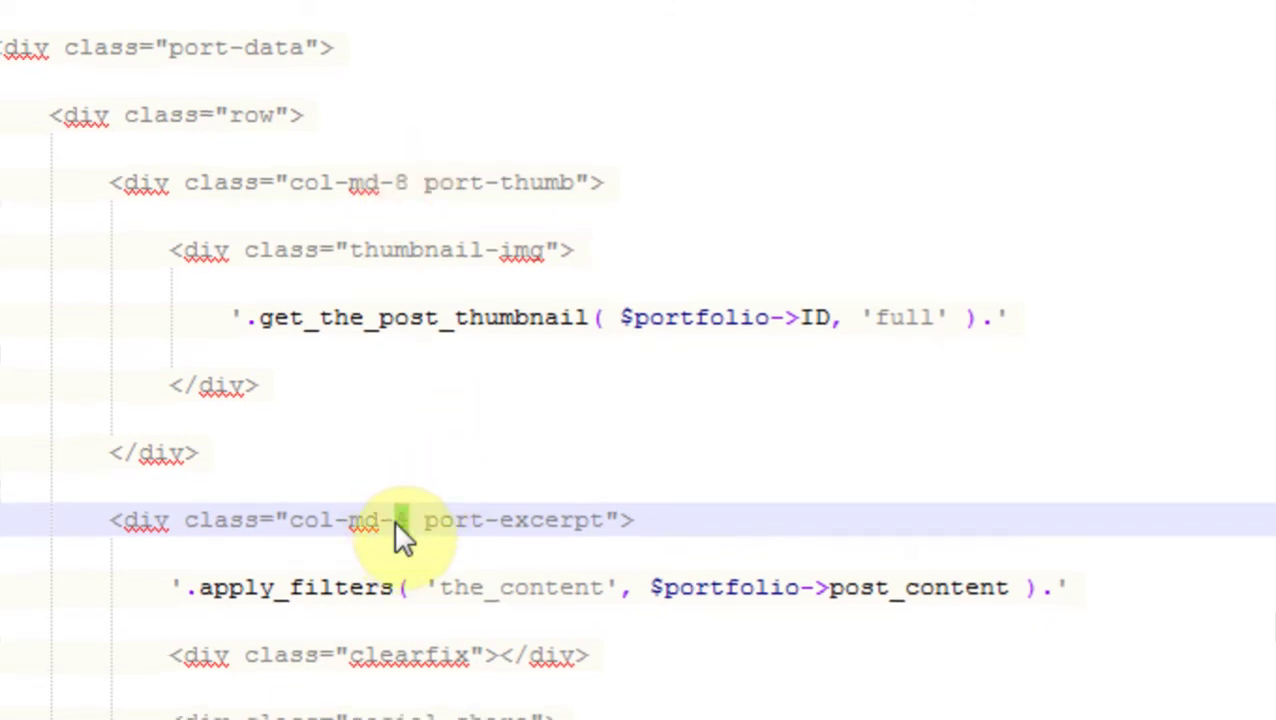
{"action": "left_click", "coordinate": [400, 172]}
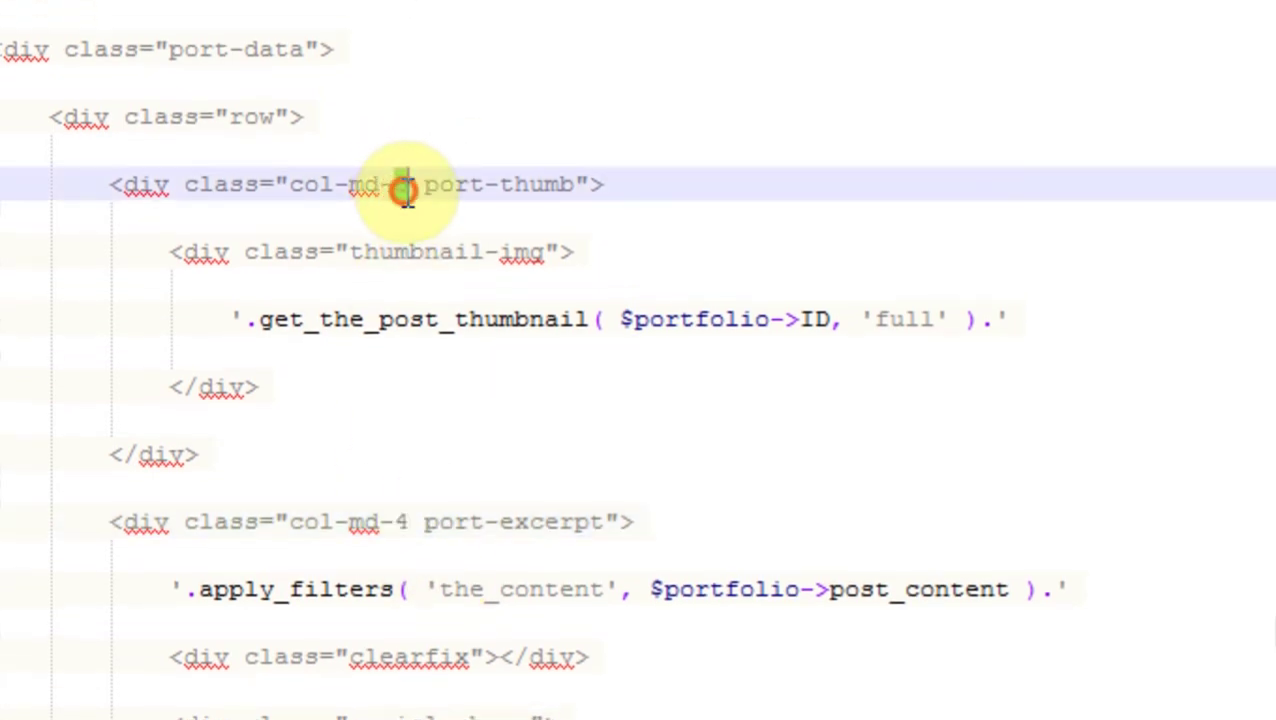
{"action": "type", "text": "3"}
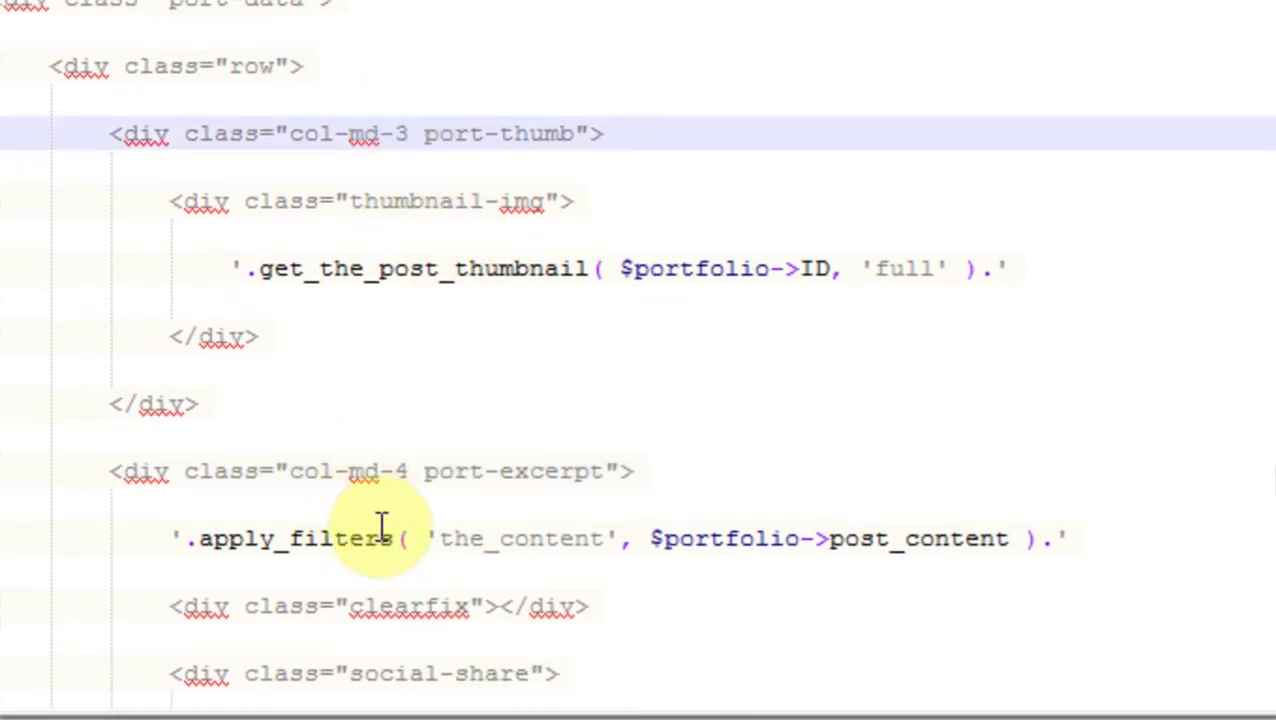
{"action": "double_click", "coordinate": [405, 470]}
{"action": "type", "text": "9"}
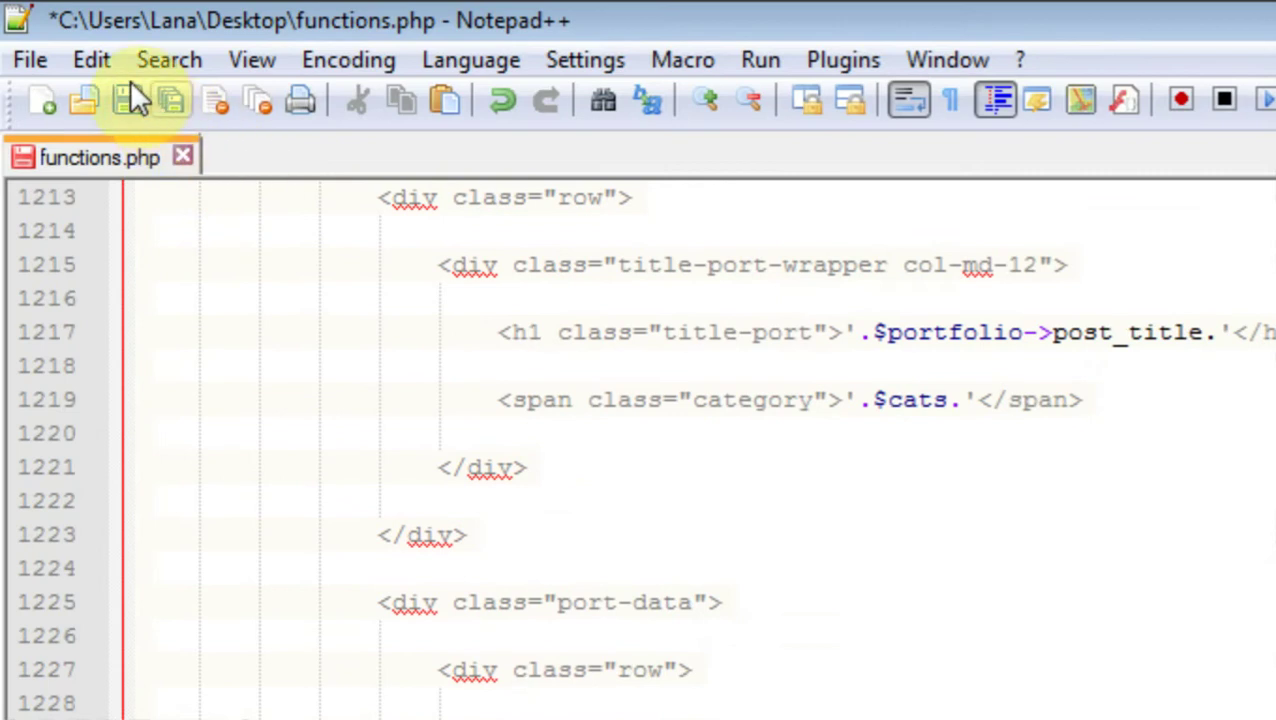
{"action": "left_click", "coordinate": [38, 61]}
{"action": "left_click", "coordinate": [172, 210]}
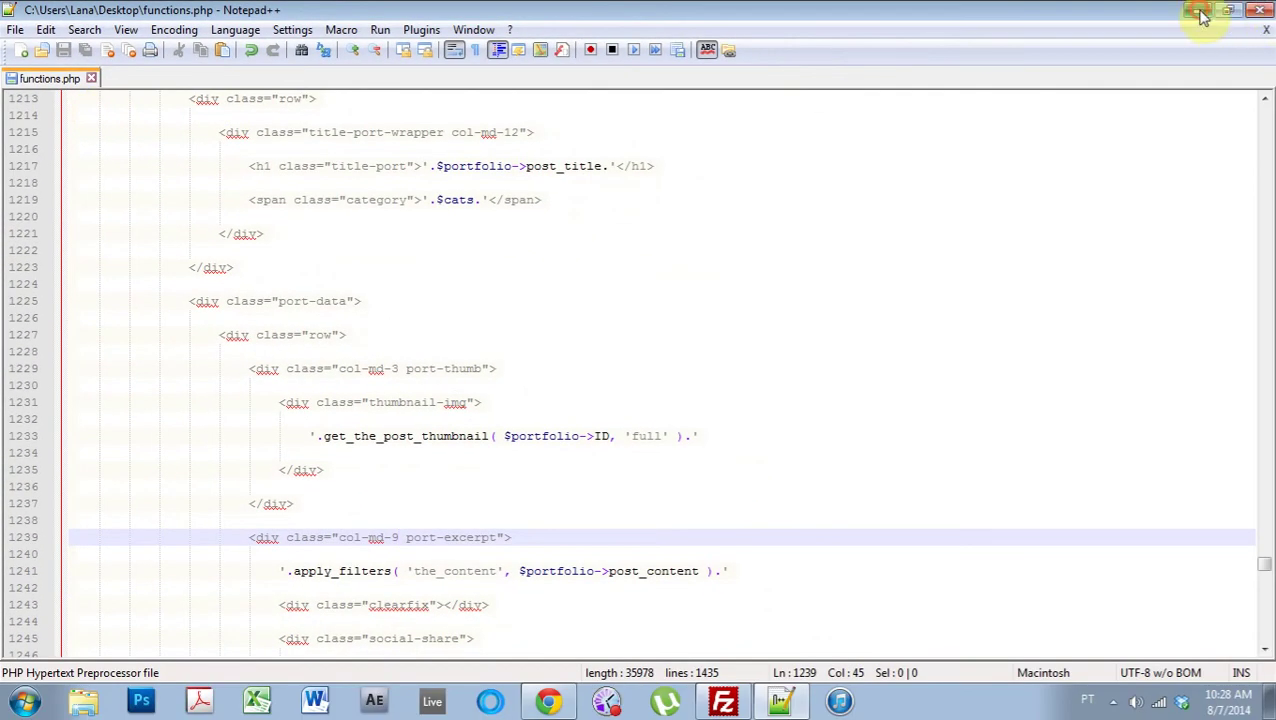
Overwrite the server's functions.php with the edited copy and return to the site in Chrome
{"action": "left_click", "coordinate": [1203, 17]}
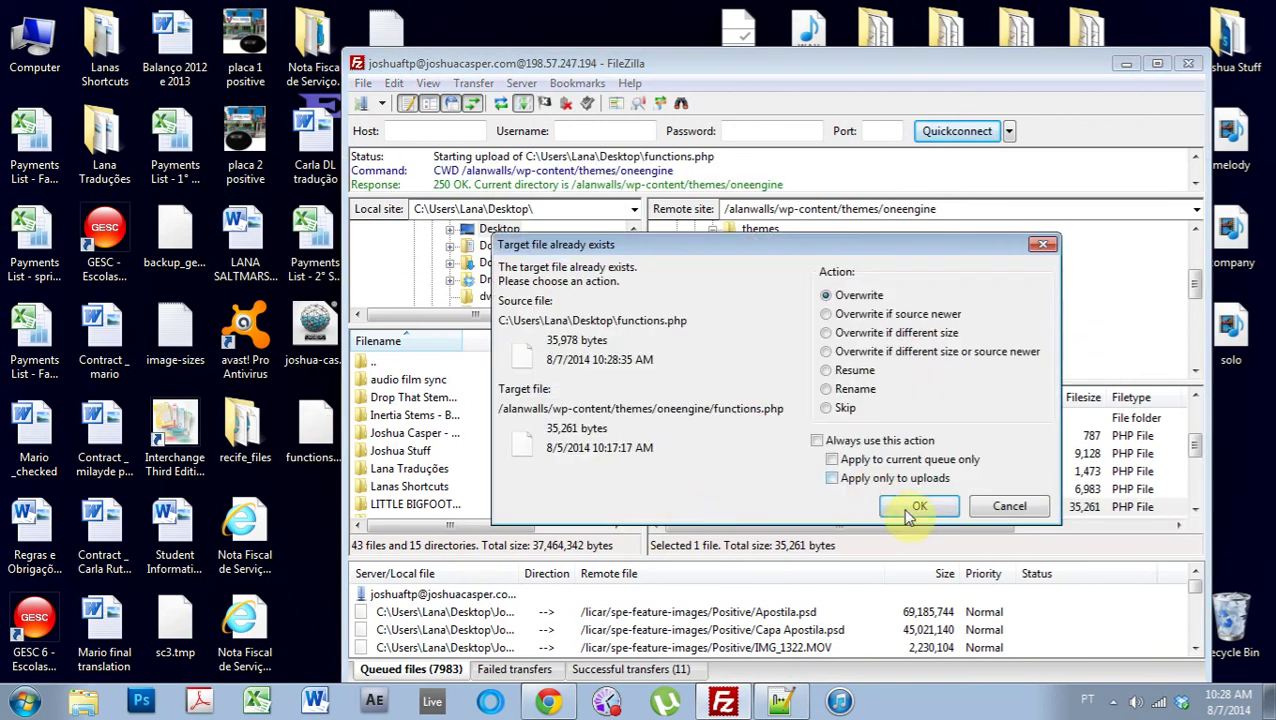
{"action": "left_click", "coordinate": [916, 507]}
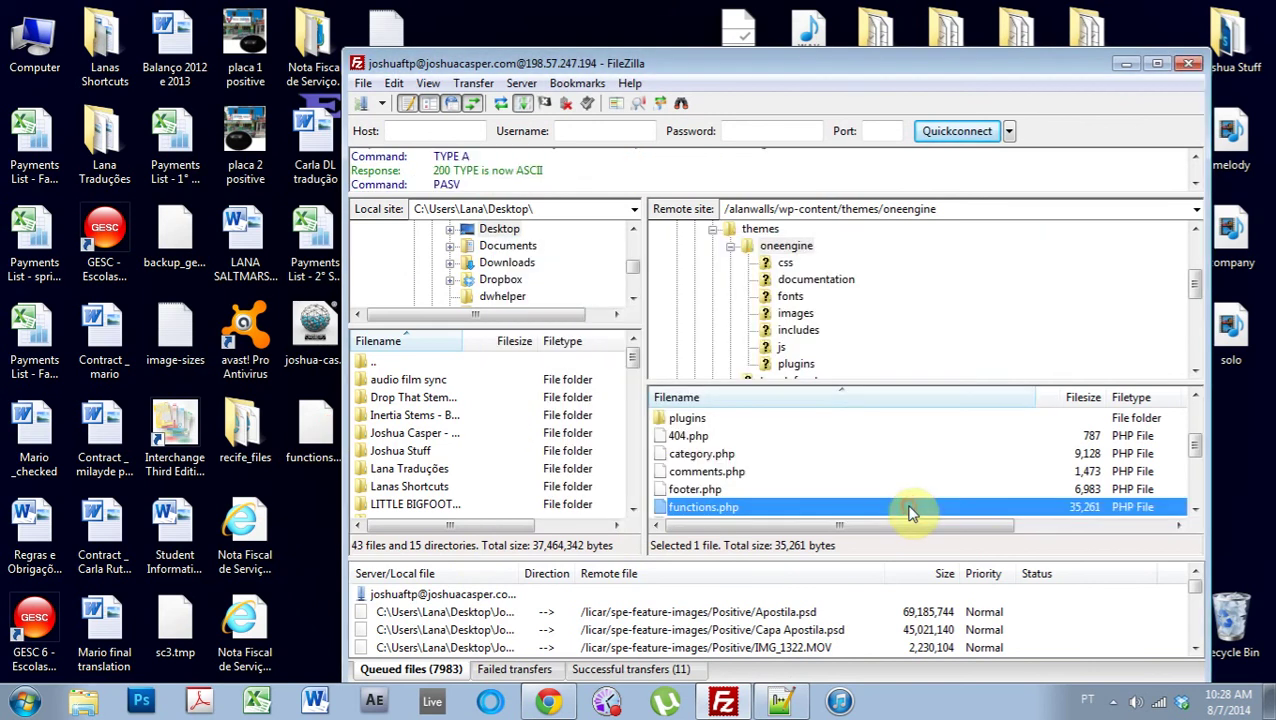
{"action": "left_click", "coordinate": [548, 702]}
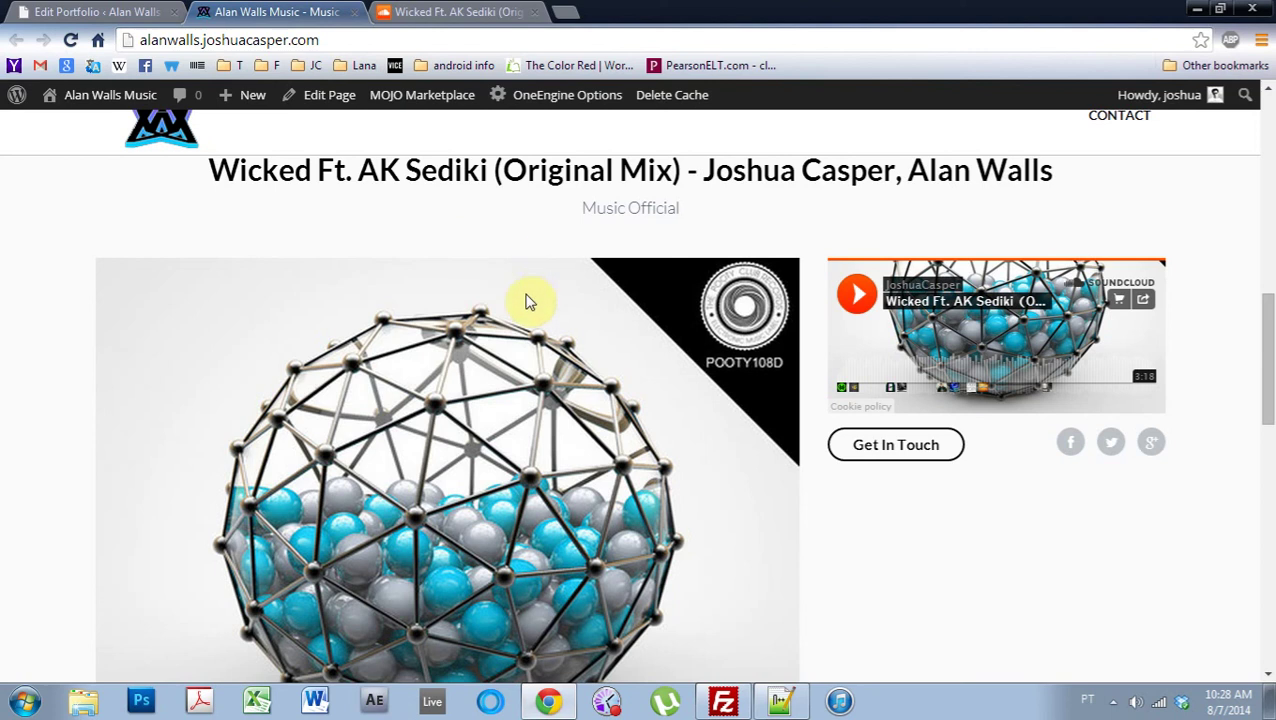
Reload the site and open the Wicked album portfolio item
{"action": "left_click", "coordinate": [71, 40]}
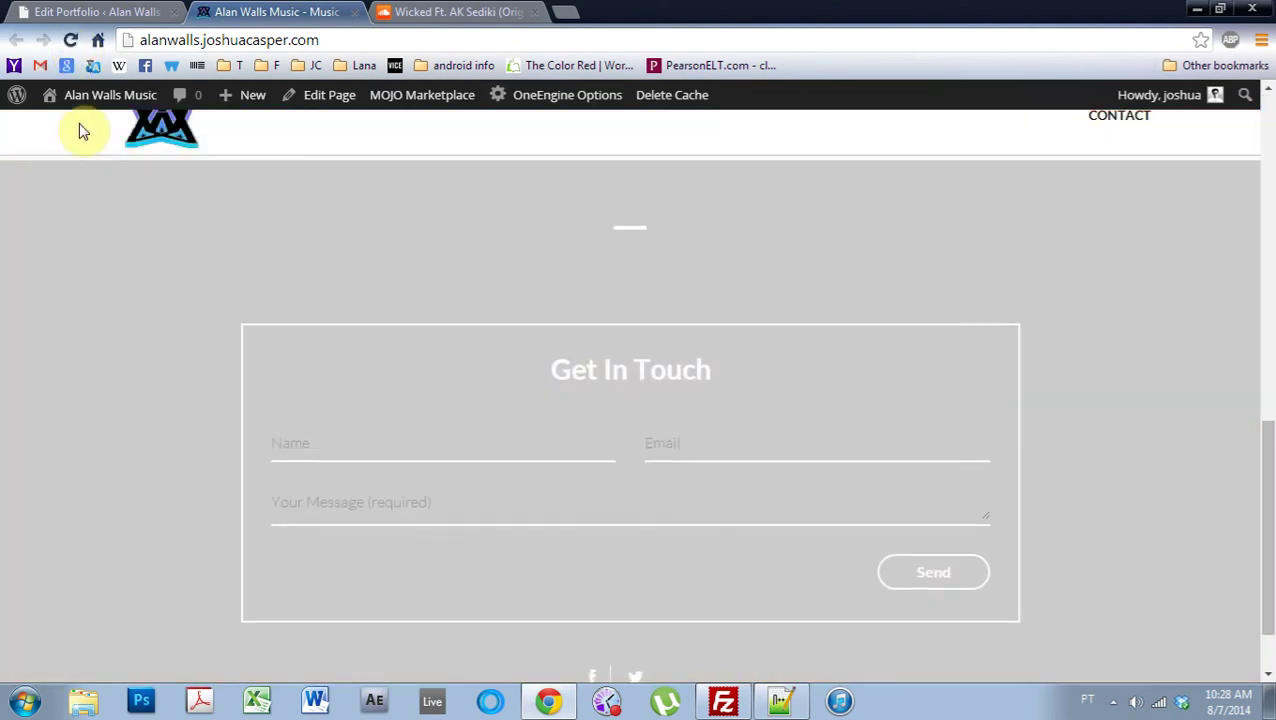
{"action": "scroll", "coordinate": [298, 293], "scroll_direction": "up", "scroll_amount": 5}
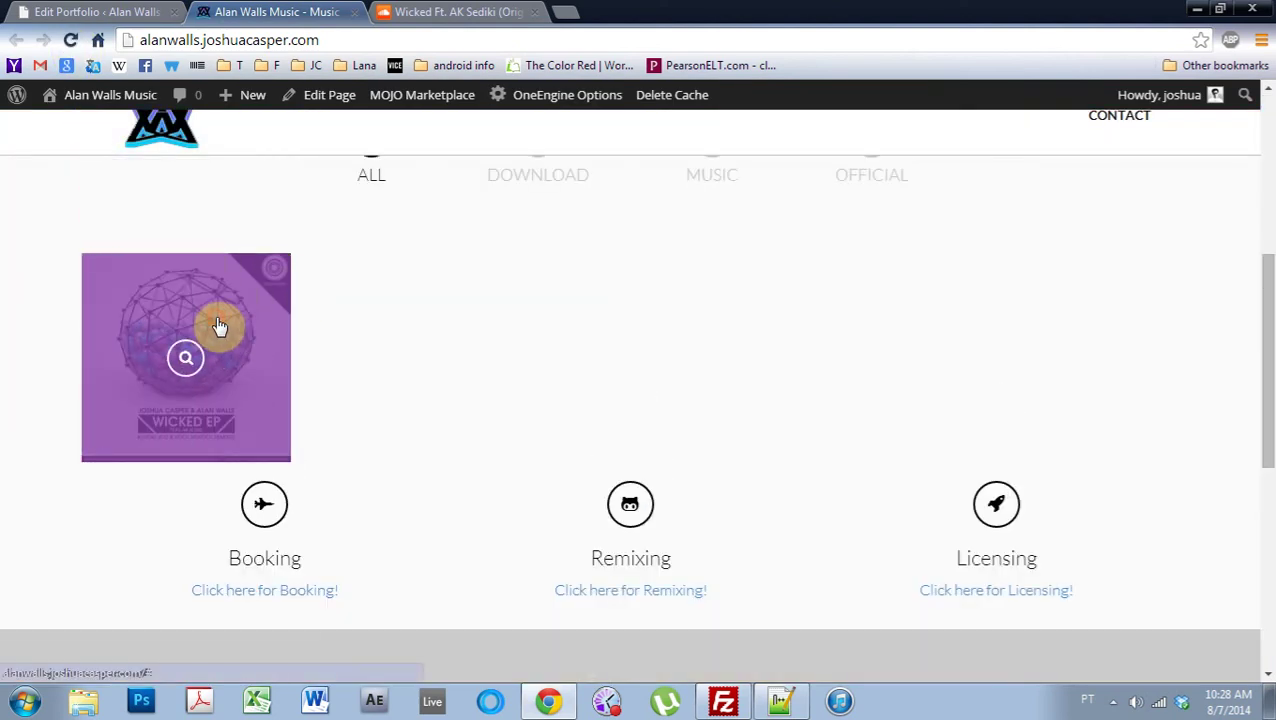
{"action": "left_click", "coordinate": [276, 274]}
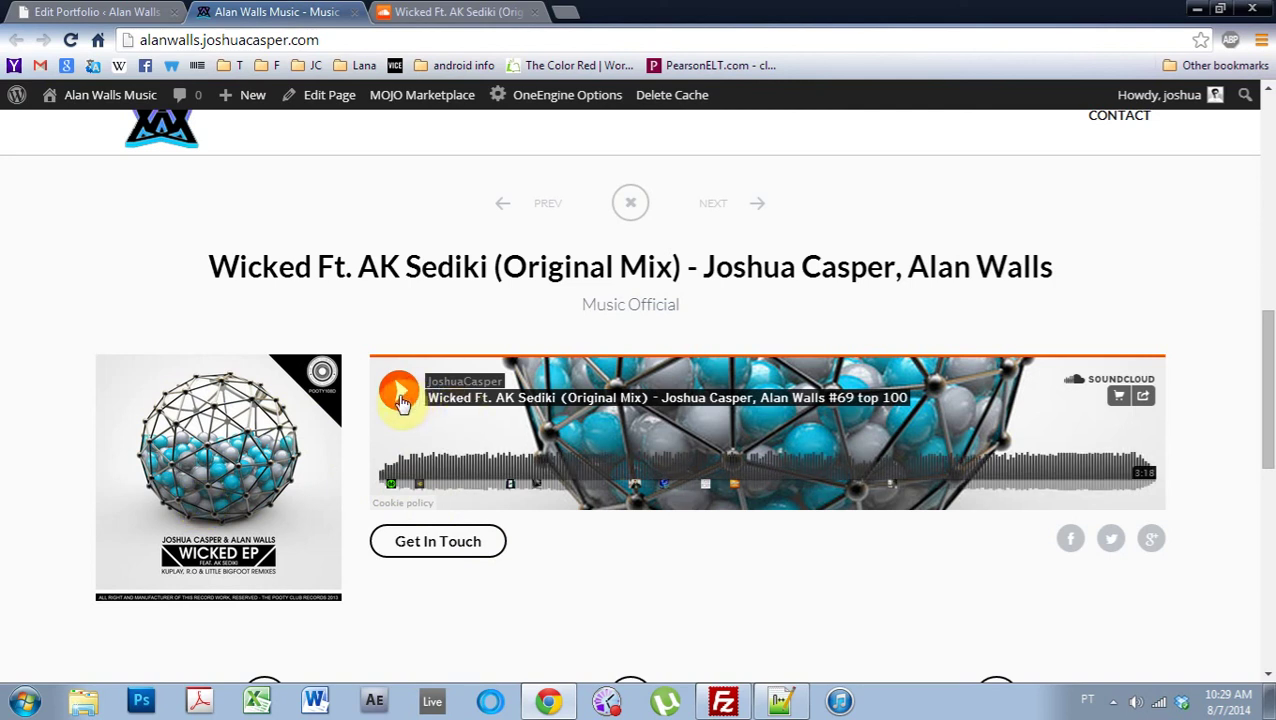
Filter the portfolio by OFFICIAL, then DOWNLOAD, then OFFICIAL again, ending back at the Wicked player
{"action": "scroll", "coordinate": [567, 557], "scroll_direction": "down", "scroll_amount": 1}
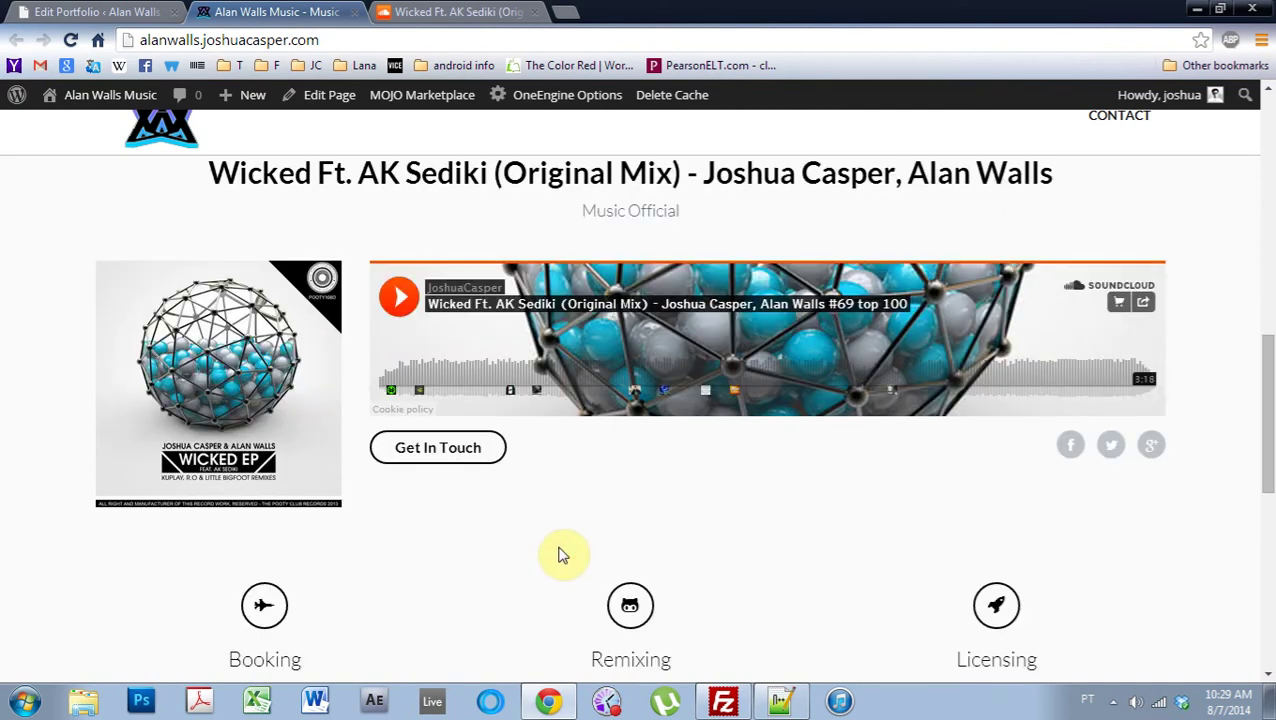
{"action": "scroll", "coordinate": [562, 555], "scroll_direction": "up", "scroll_amount": 1}
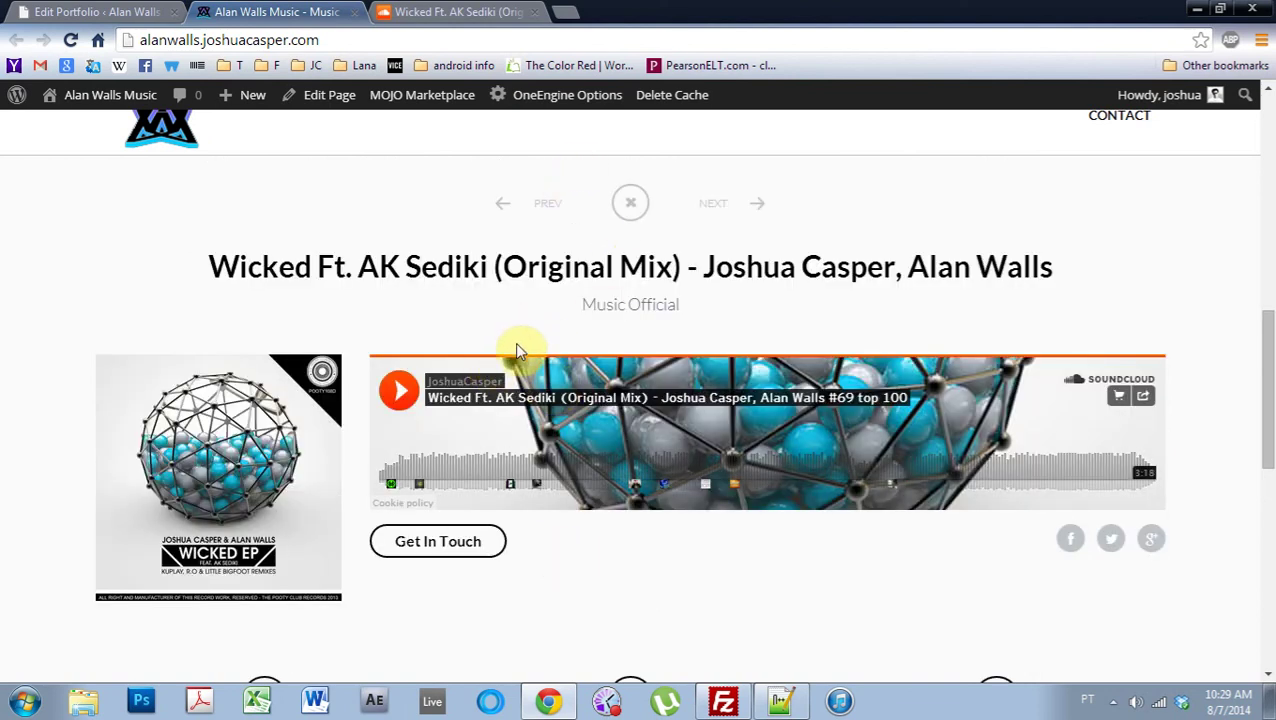
{"action": "scroll", "coordinate": [519, 350], "scroll_direction": "up", "scroll_amount": 3}
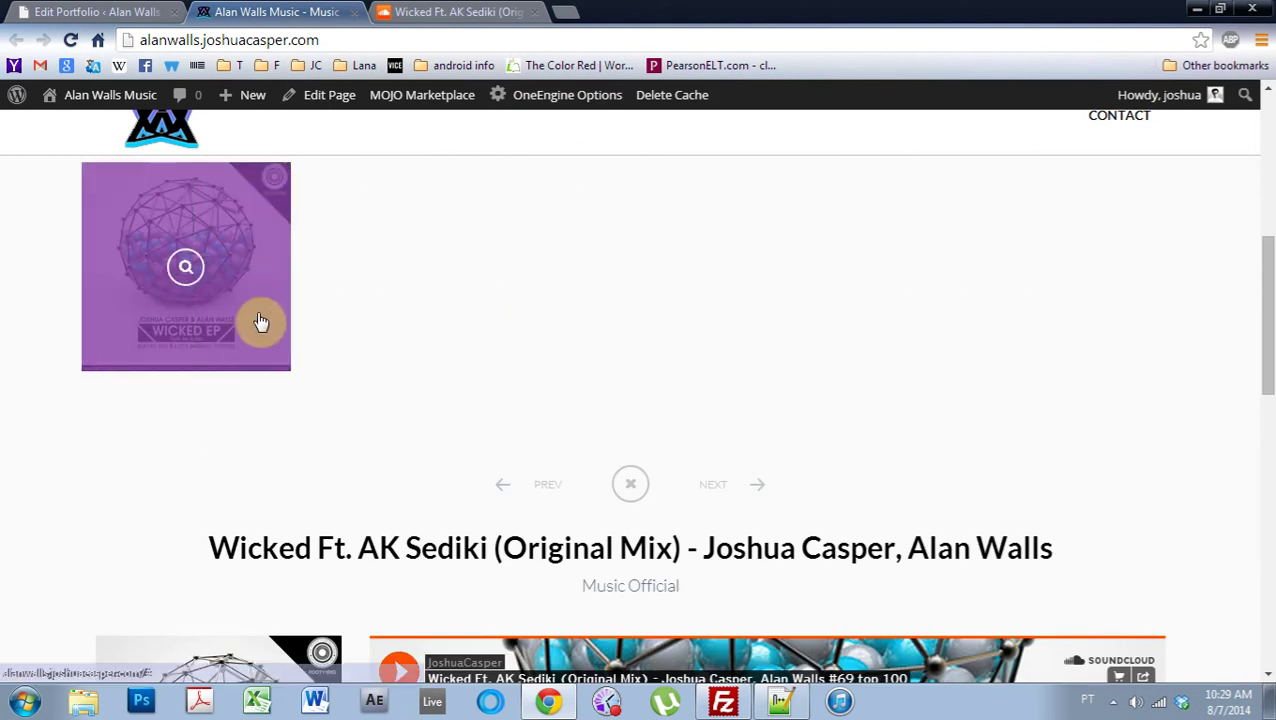
{"action": "scroll", "coordinate": [555, 350], "scroll_direction": "up", "scroll_amount": 2}
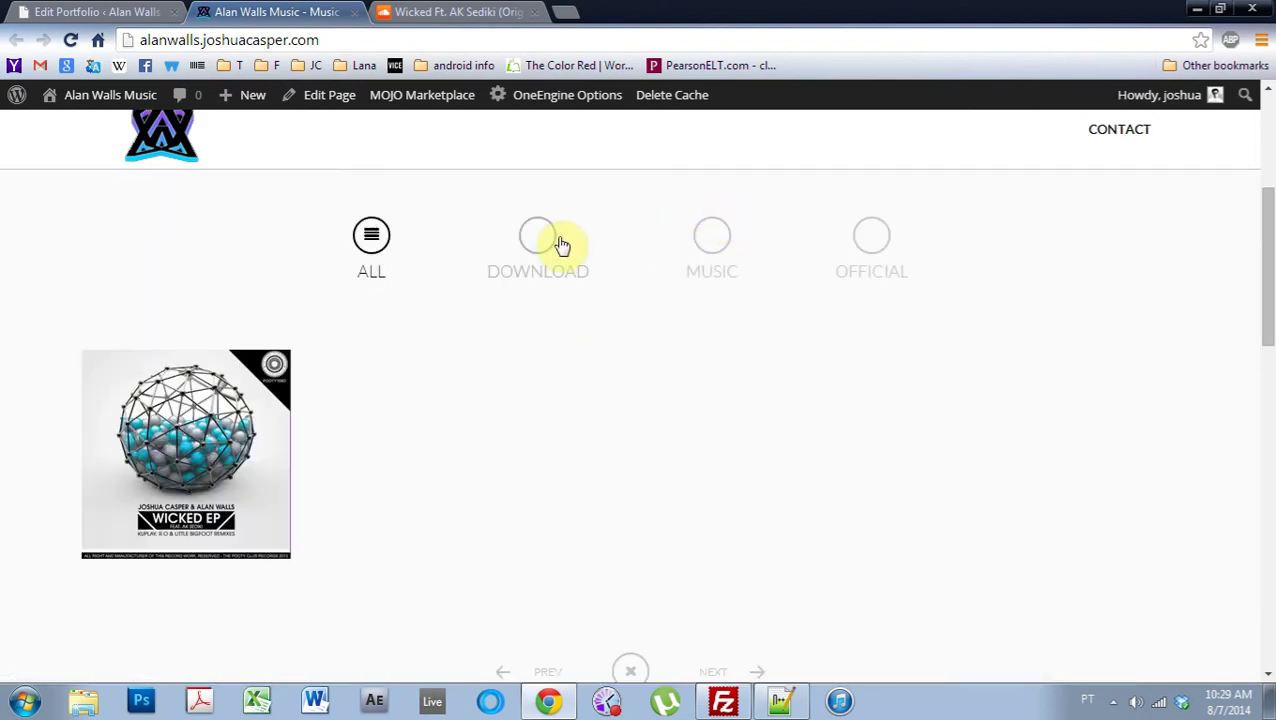
{"action": "left_click", "coordinate": [876, 244]}
{"action": "left_click", "coordinate": [530, 245]}
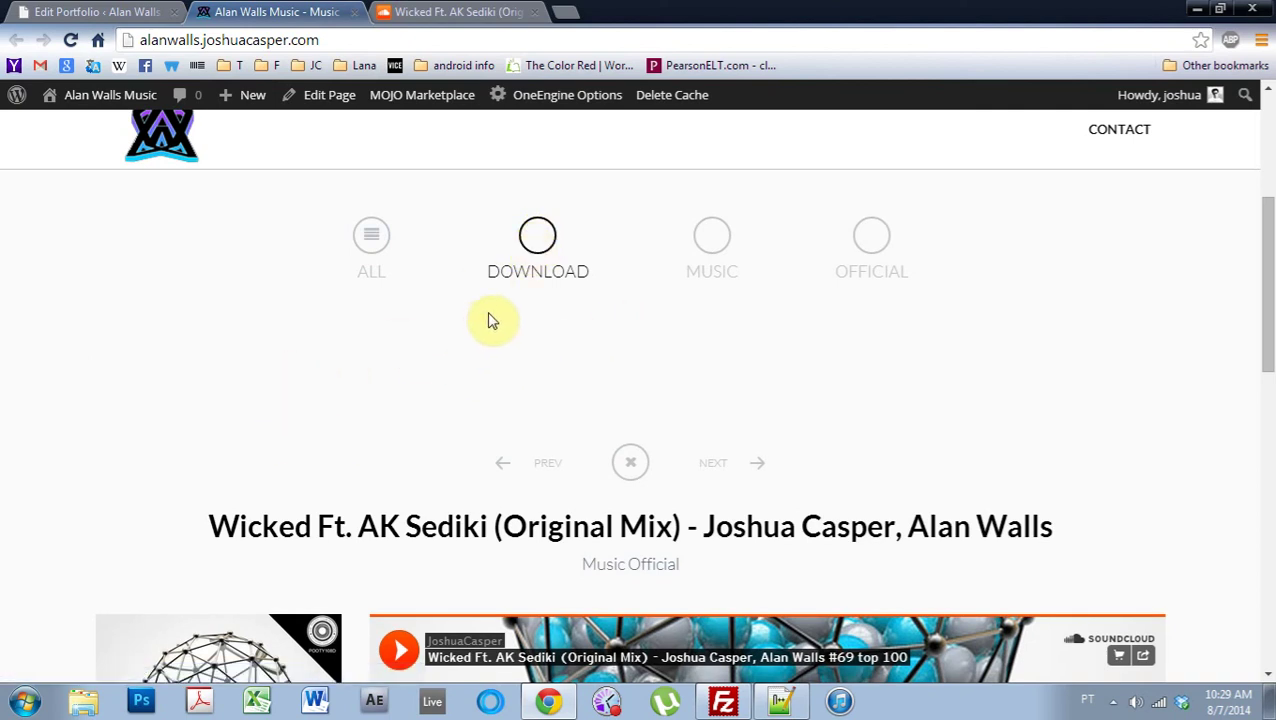
{"action": "left_click", "coordinate": [869, 237]}
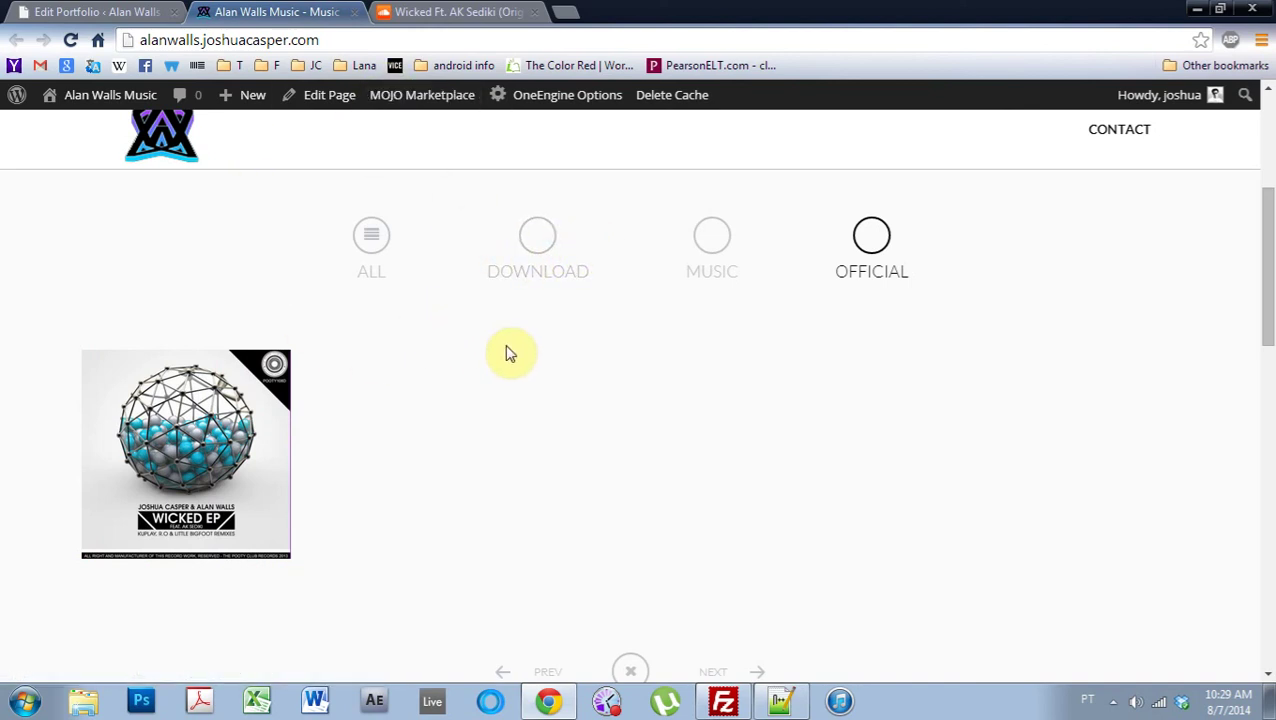
{"action": "scroll", "coordinate": [570, 421], "scroll_direction": "down", "scroll_amount": 5}
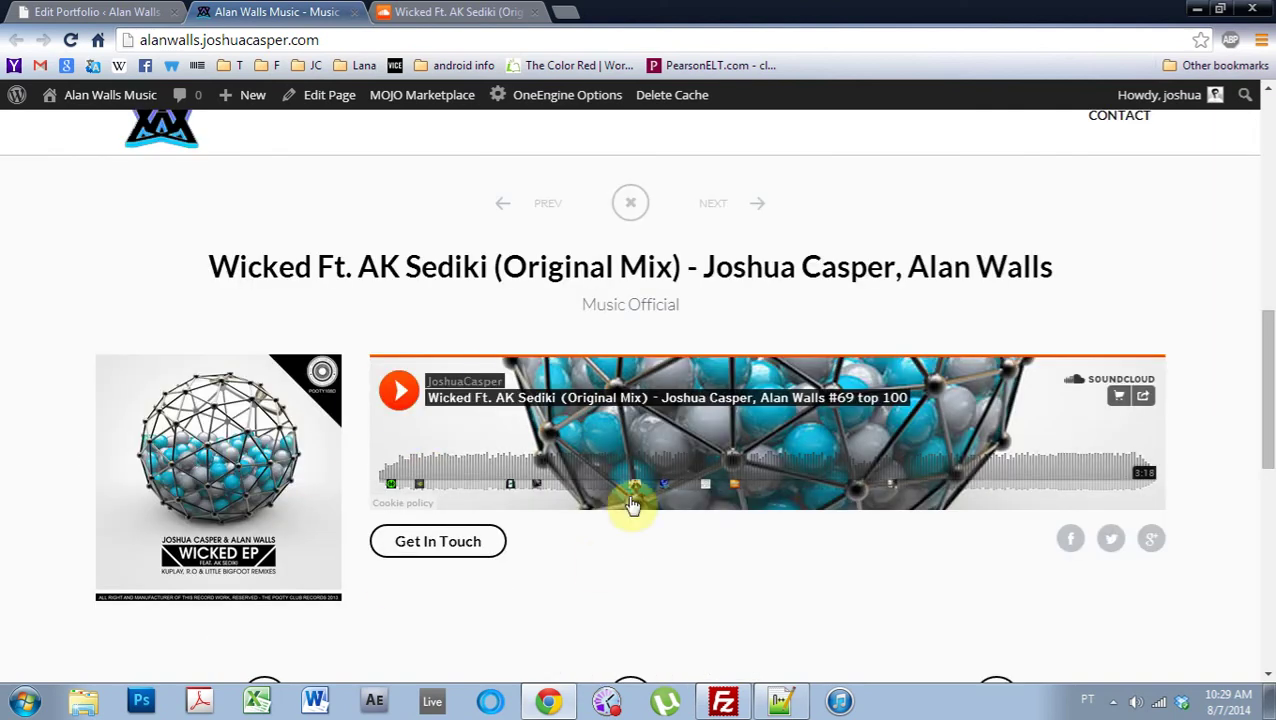